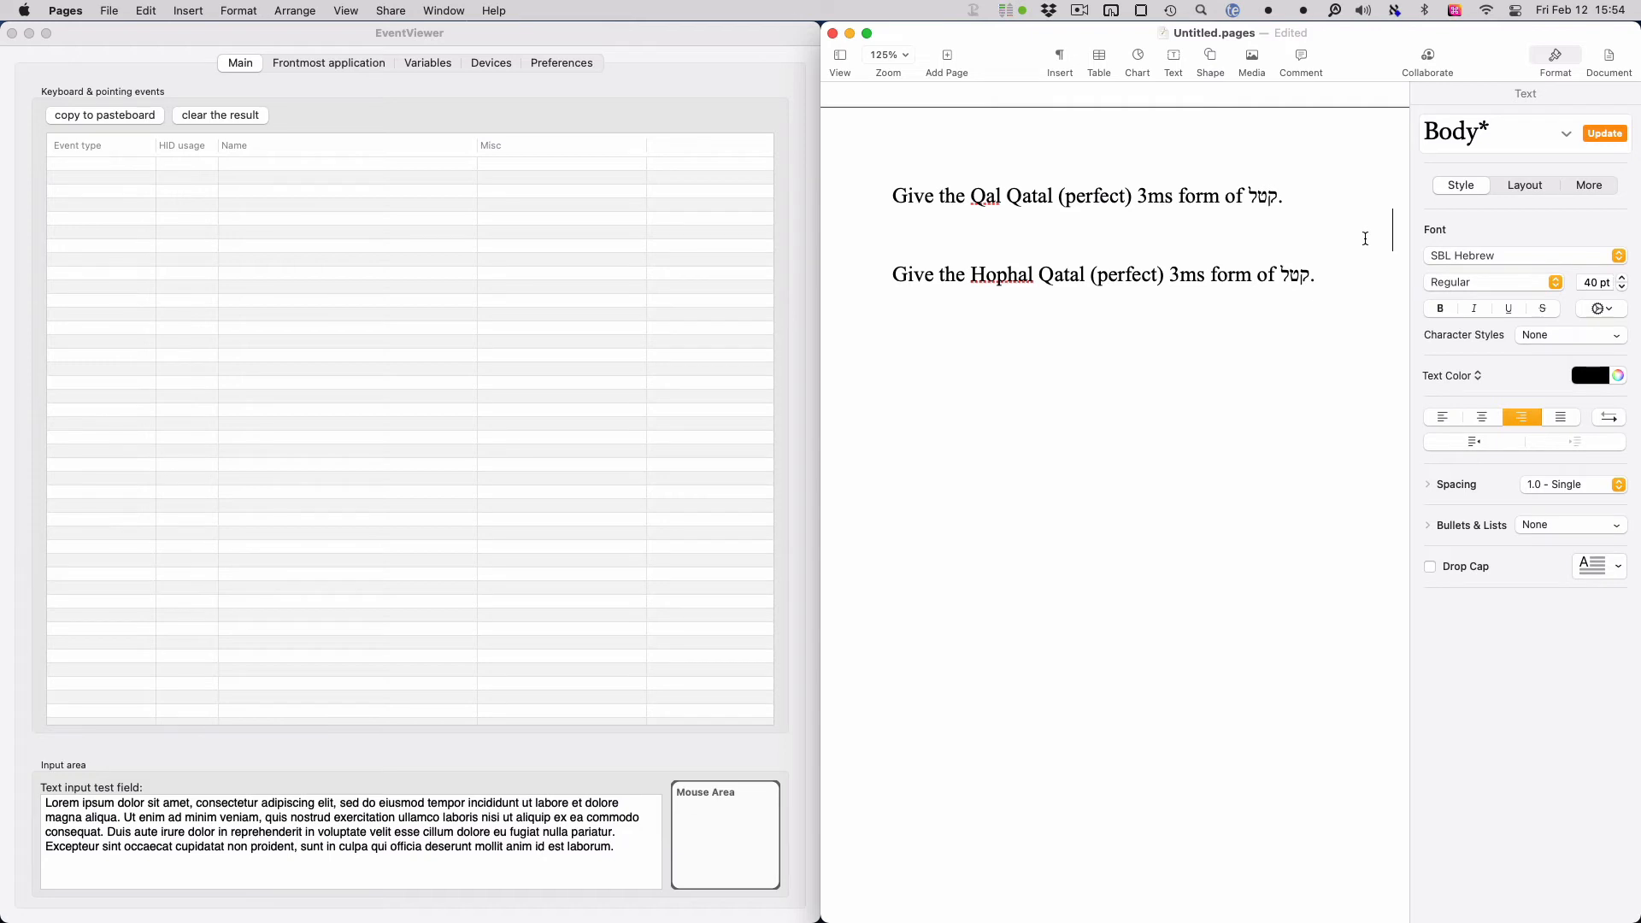
Write the vocalized Hebrew answer קָטַל below the Qal Qatal question
type("ק")
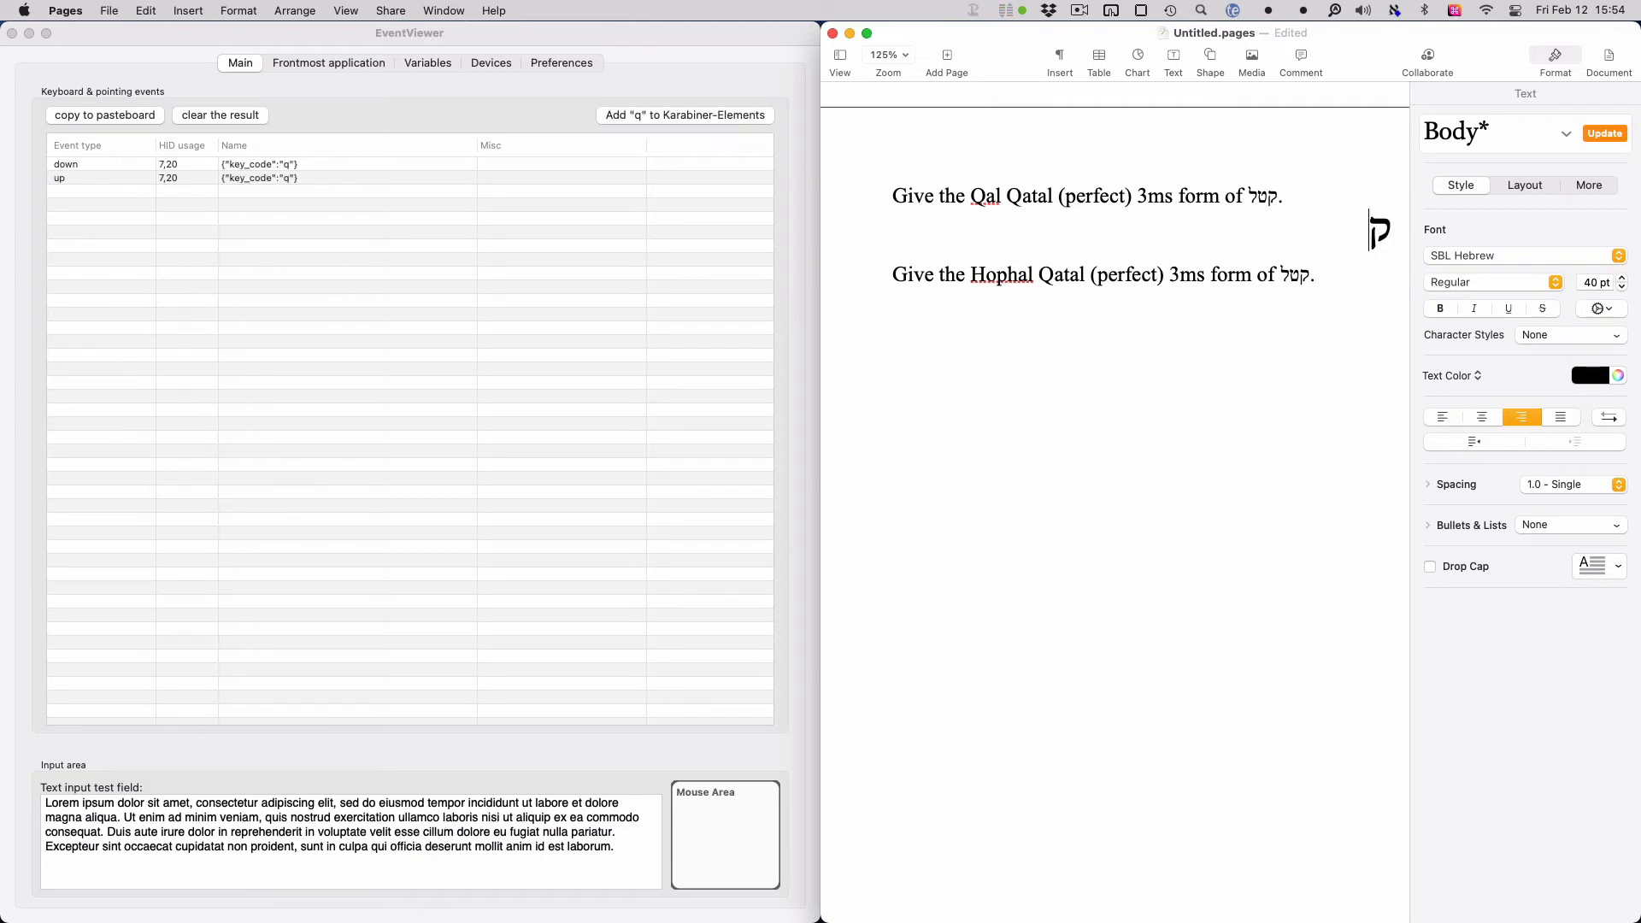
type("ָ")
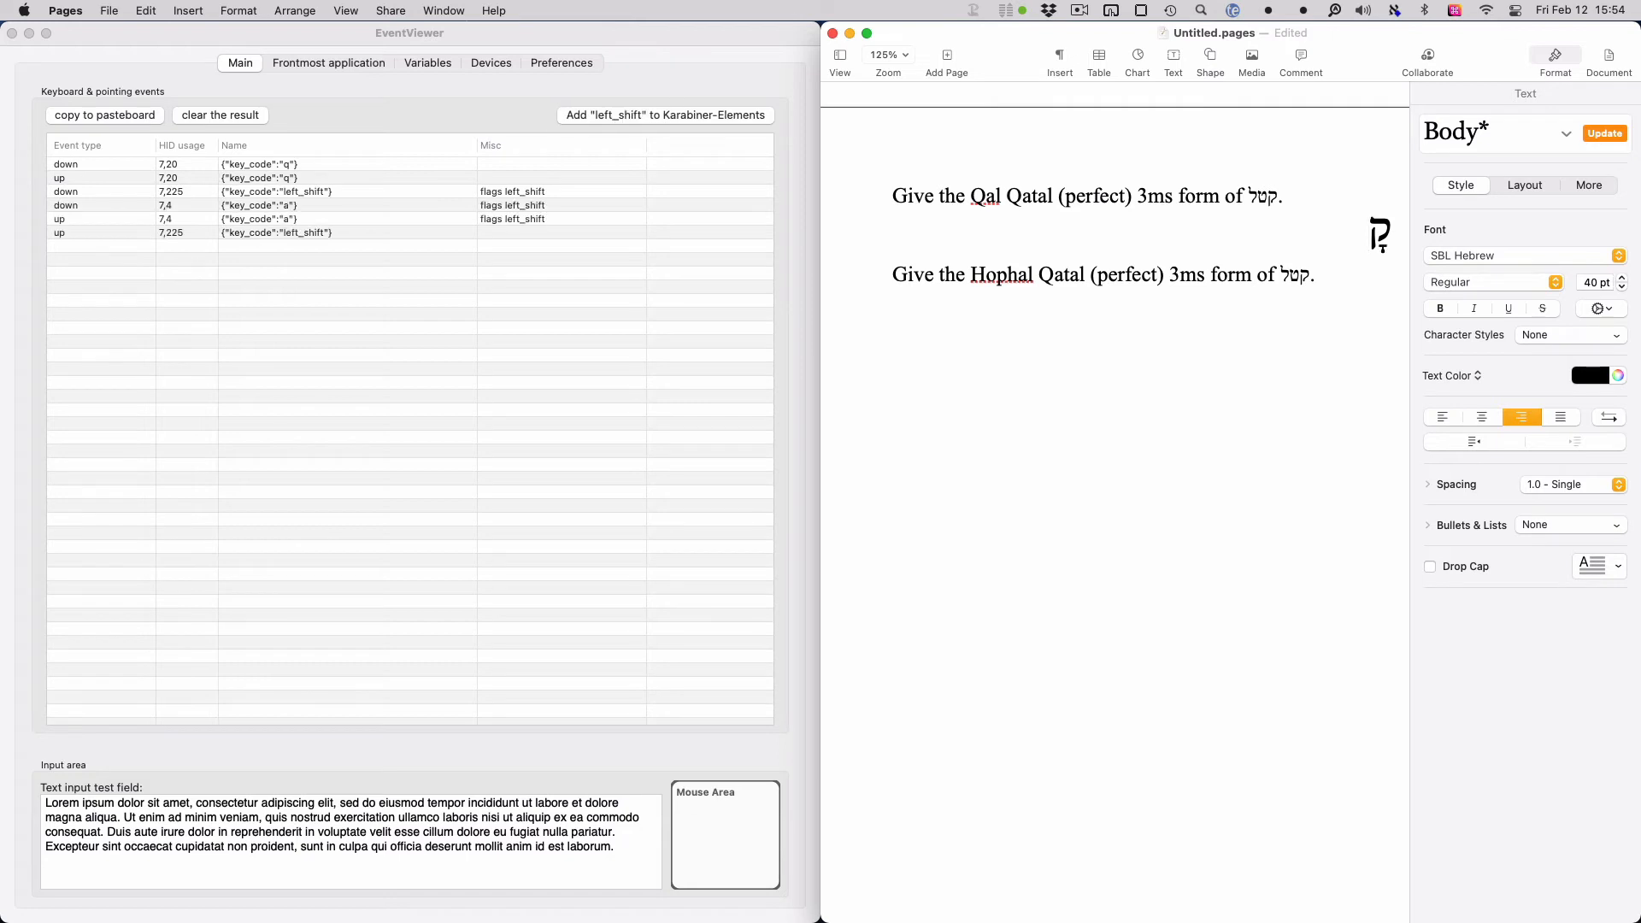
type("ט")
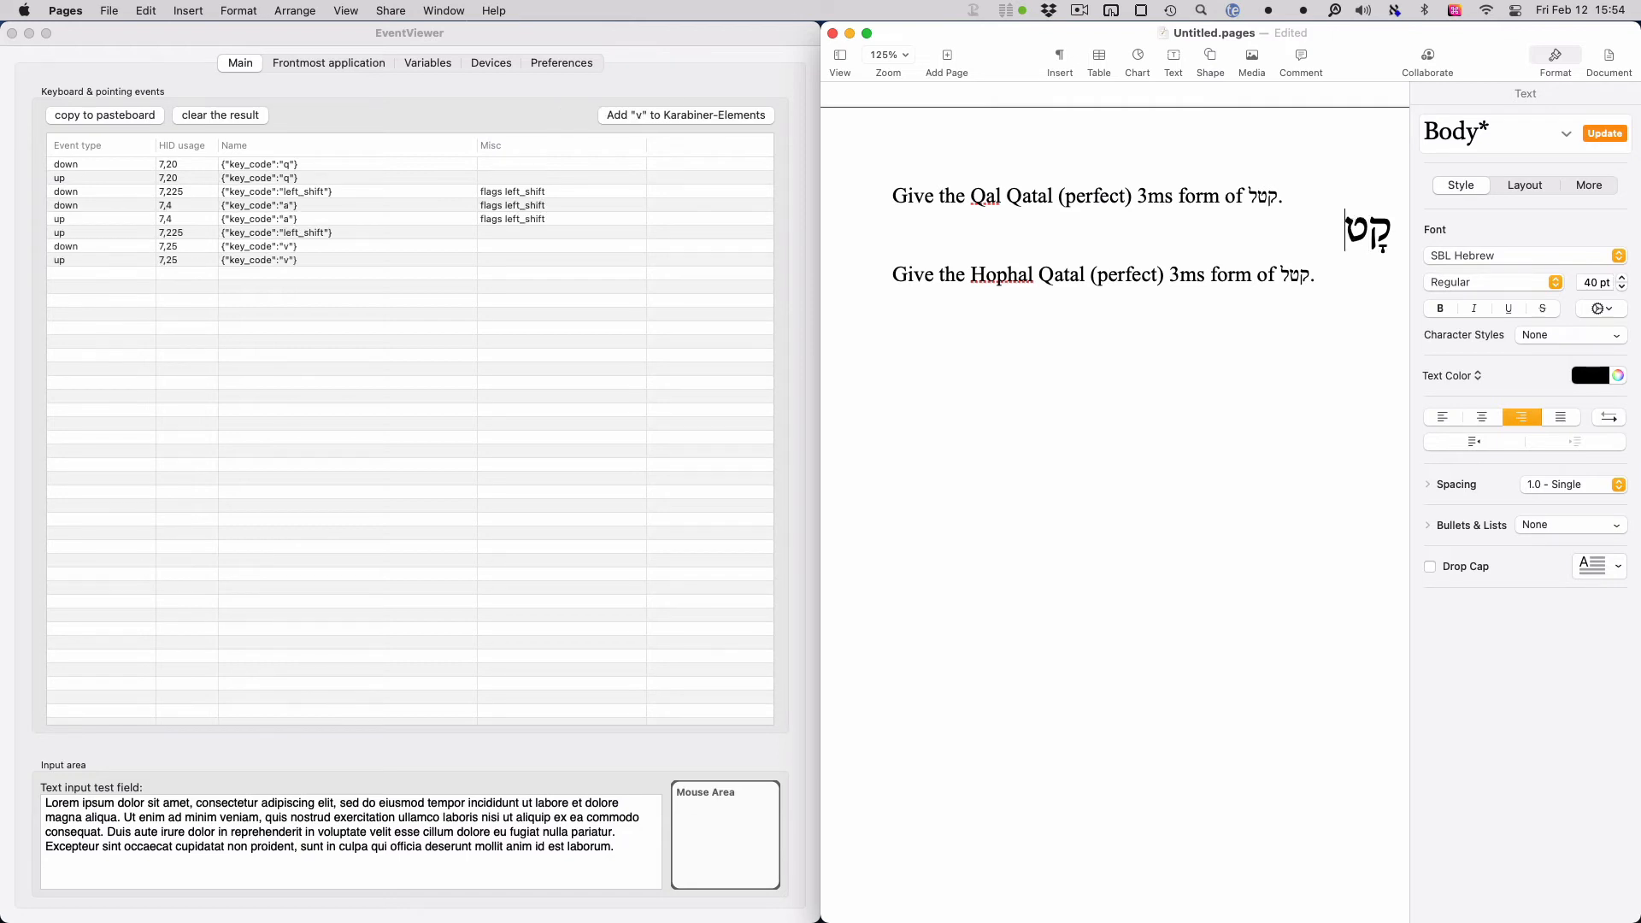
type("ַ")
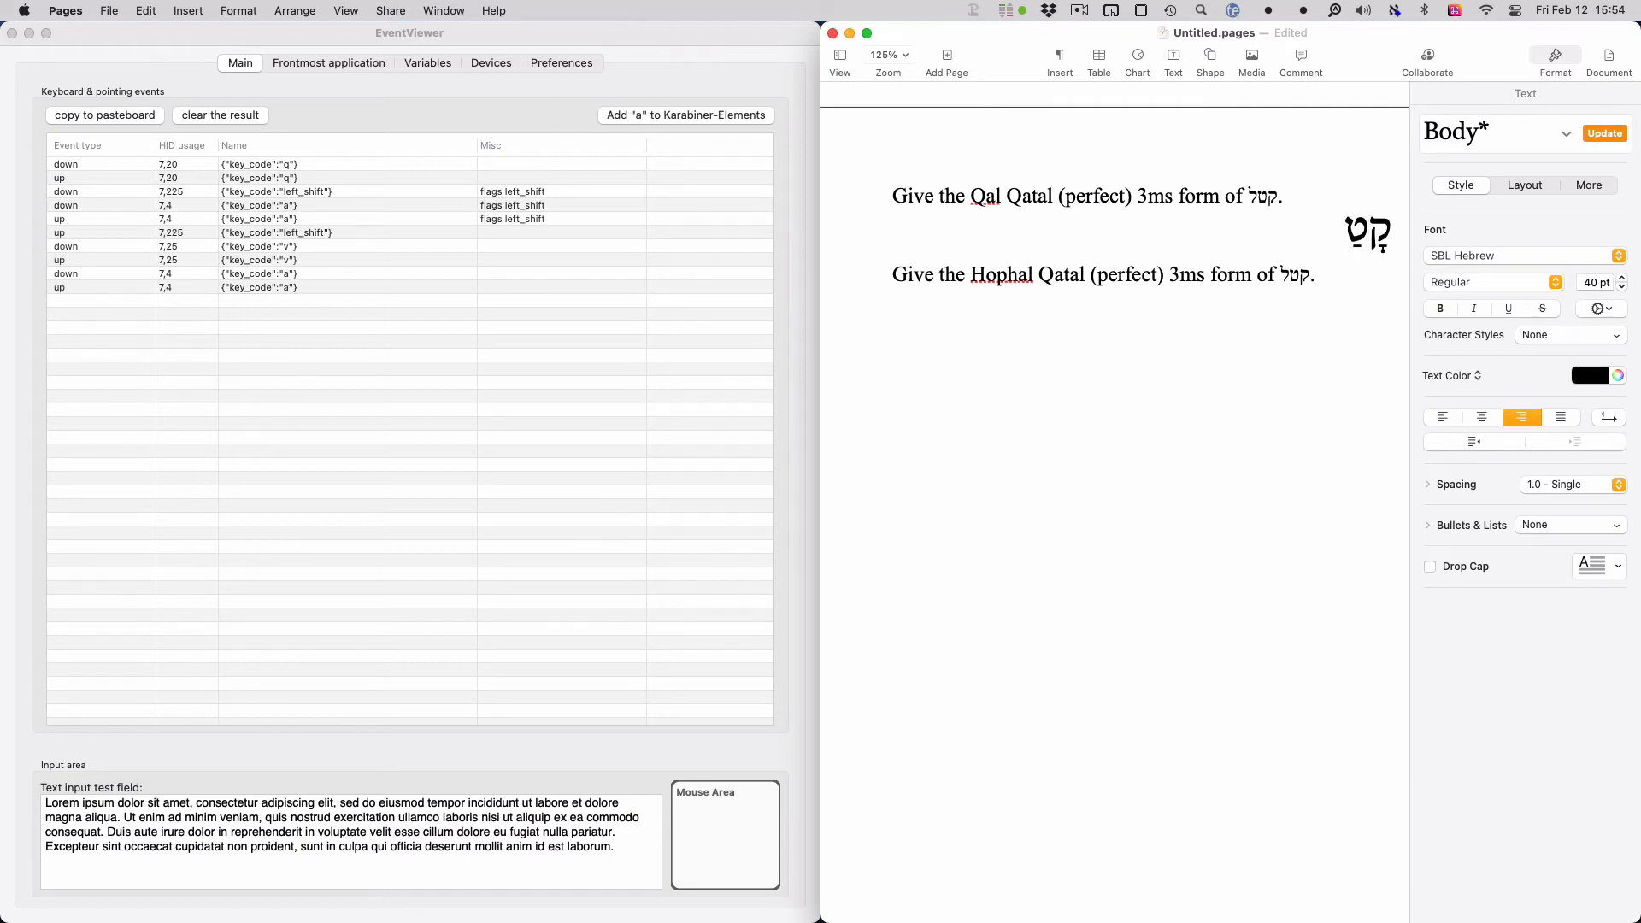
type("ל")
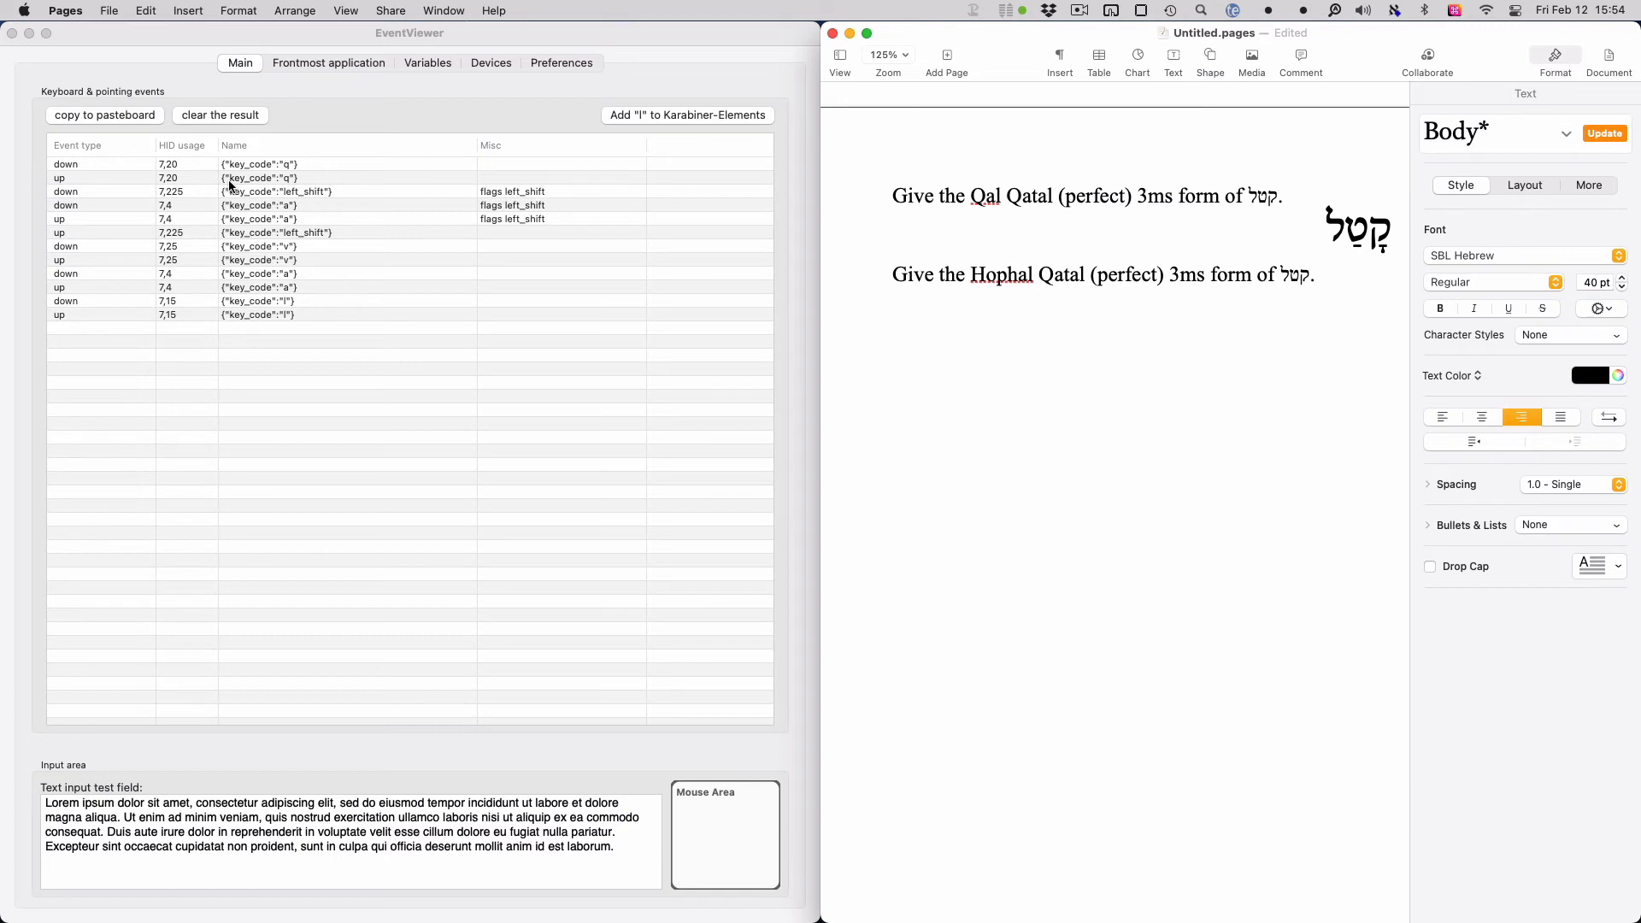
Switch to EventViewer, review the keystrokes logged for קָטַל, and clear the event log
left_click(199, 169)
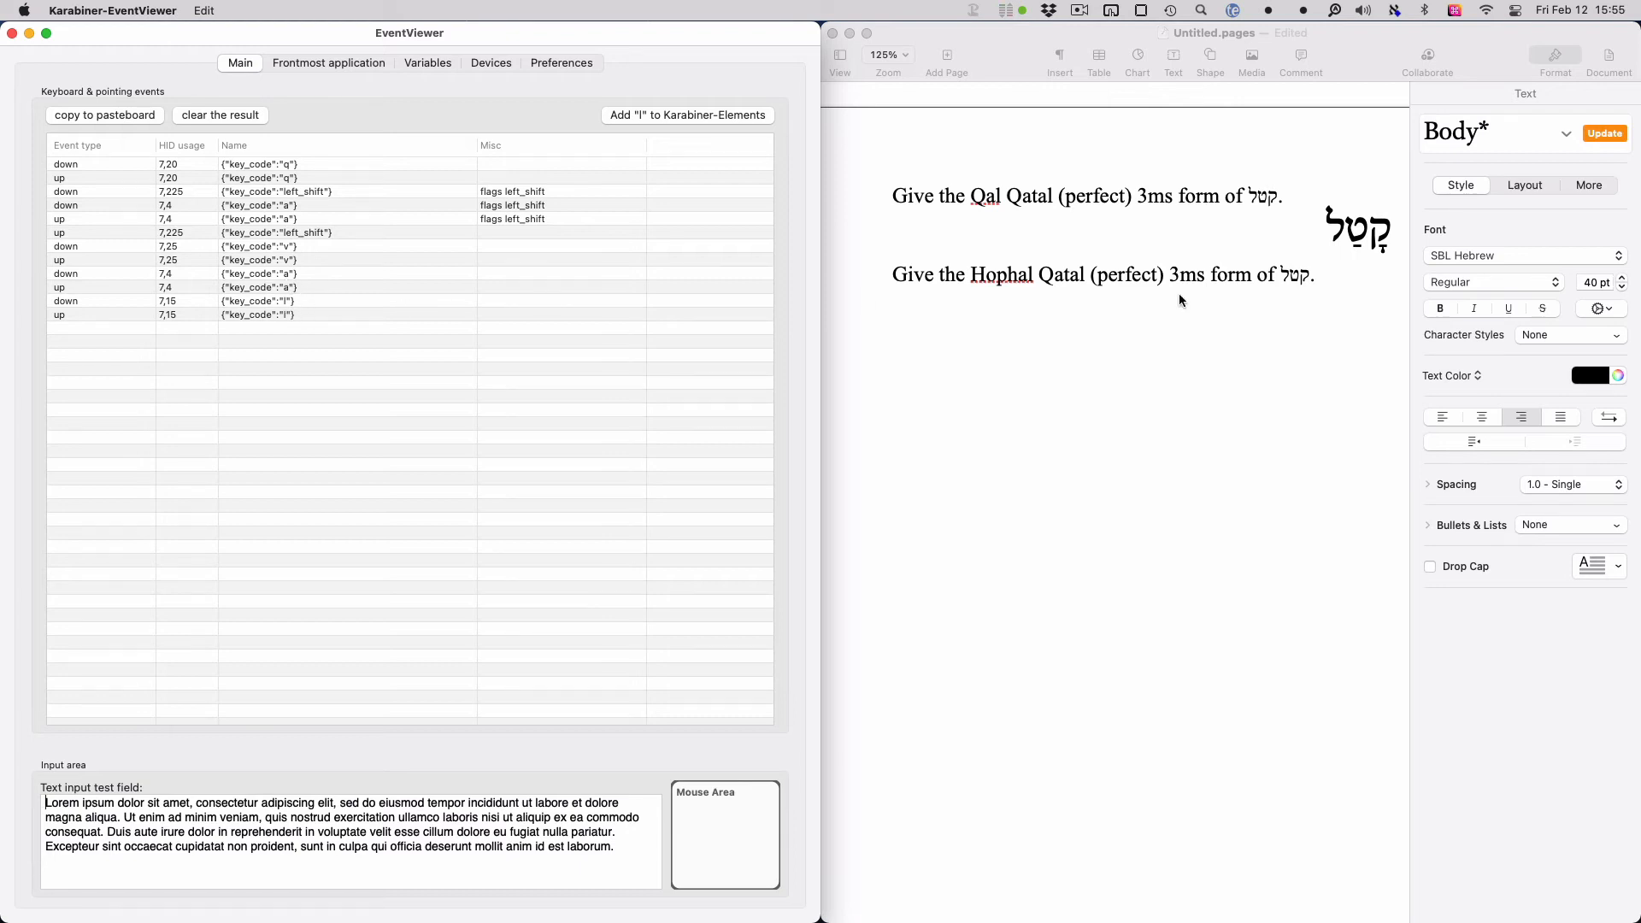
left_click(1278, 339)
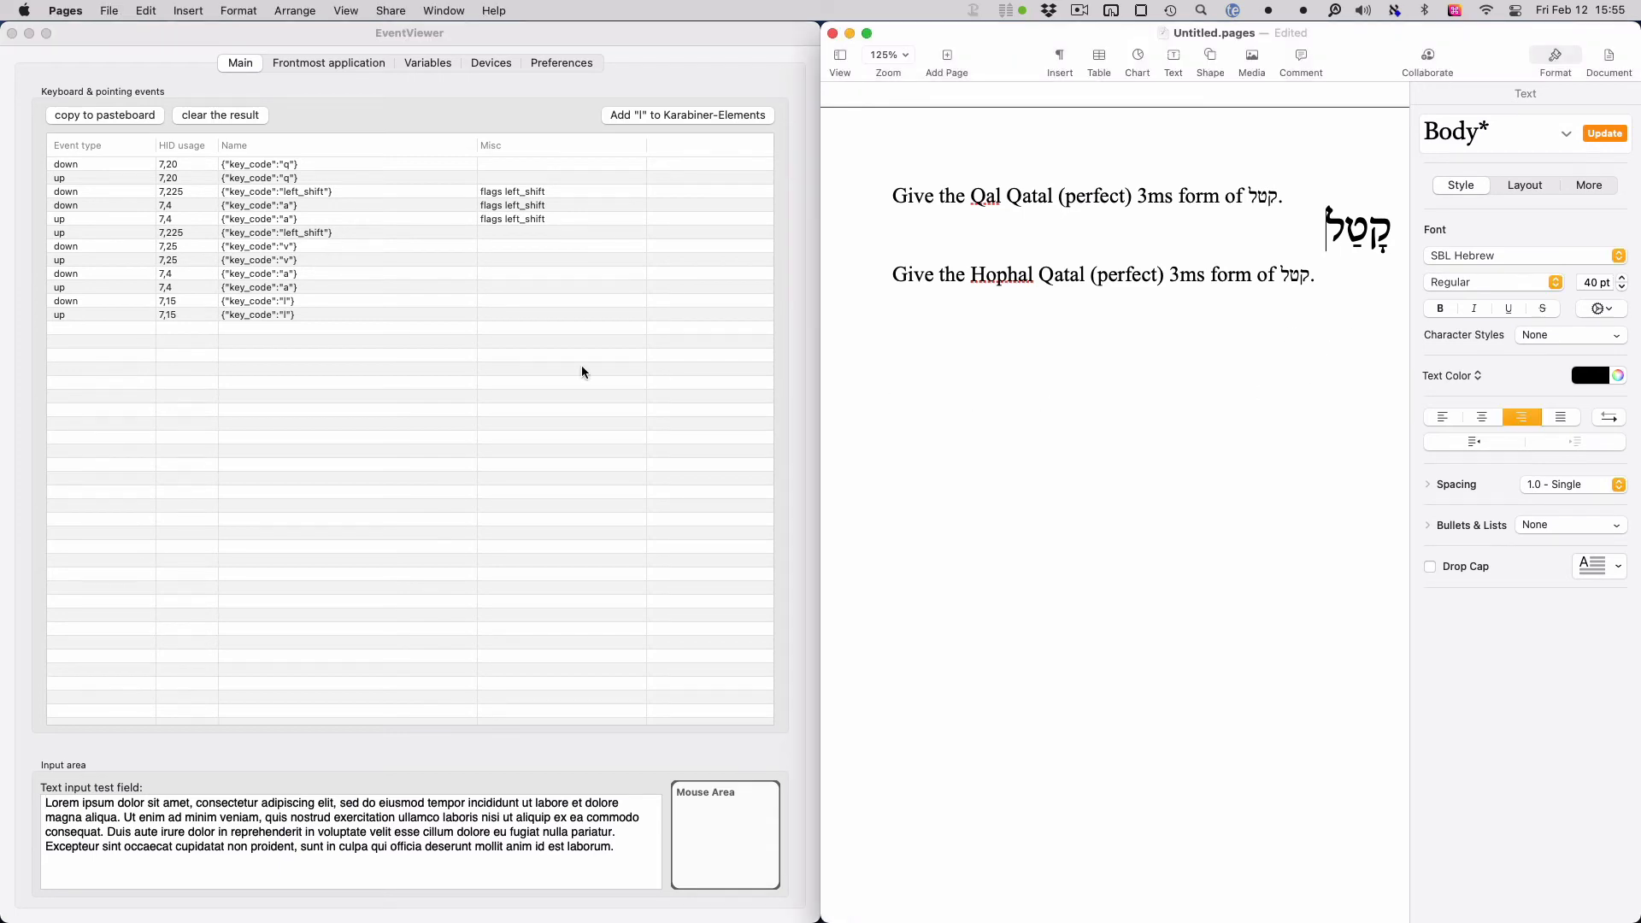
left_click(205, 115)
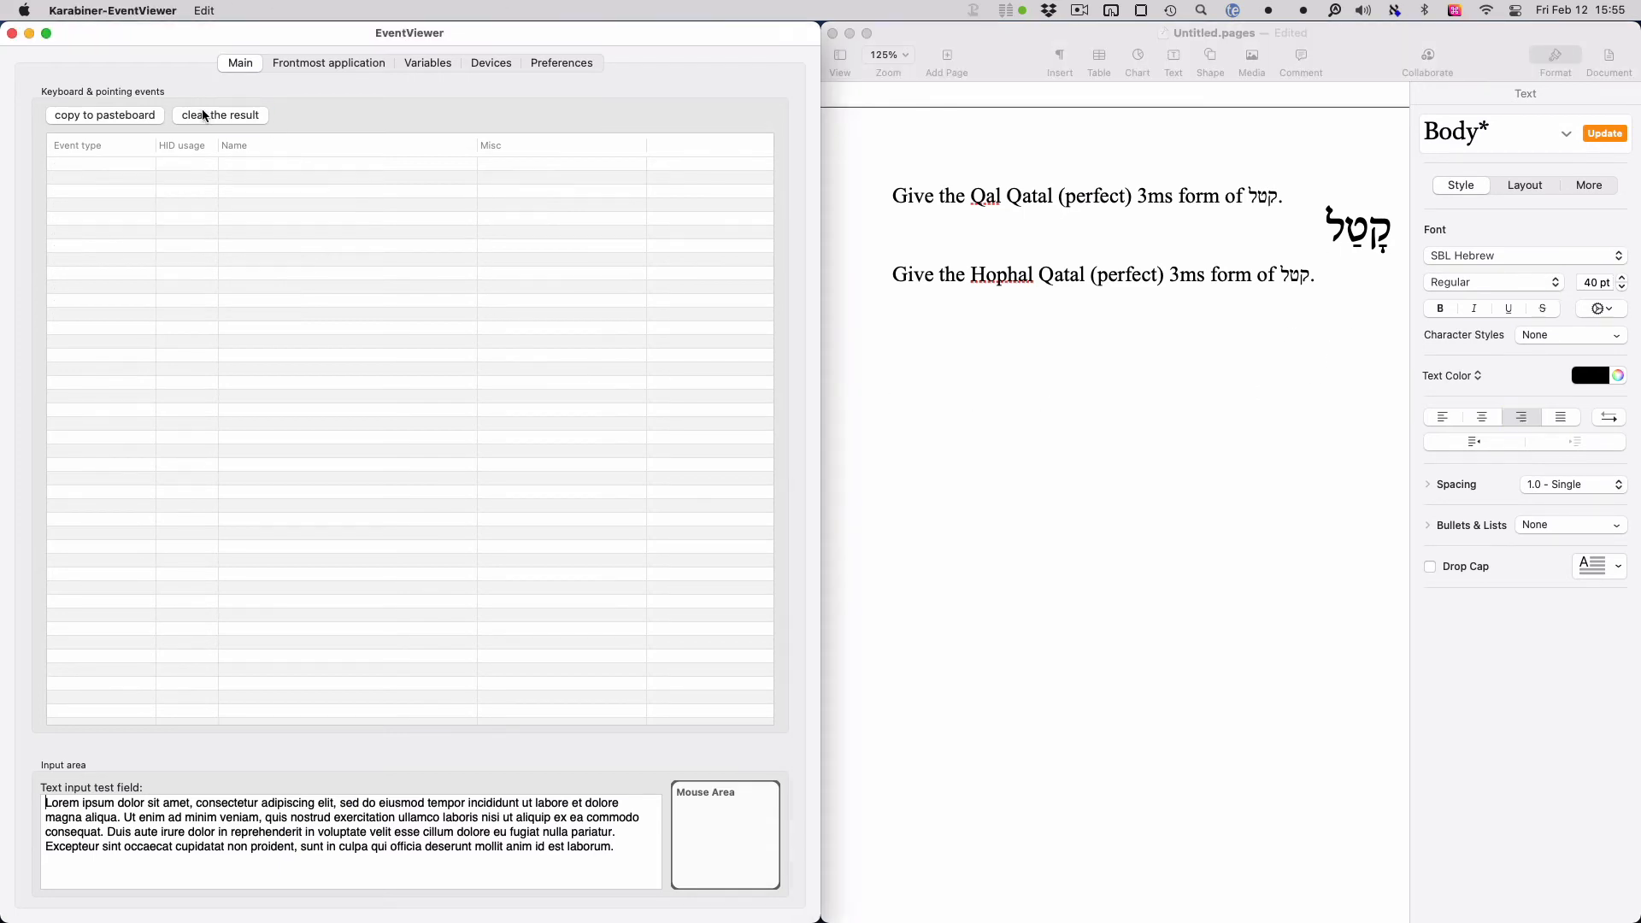
Write the Hebrew answer הָקְטַל, with a qamets hatuph under the he, below the Hophal question in Pages
left_click(1301, 320)
left_click(1302, 323)
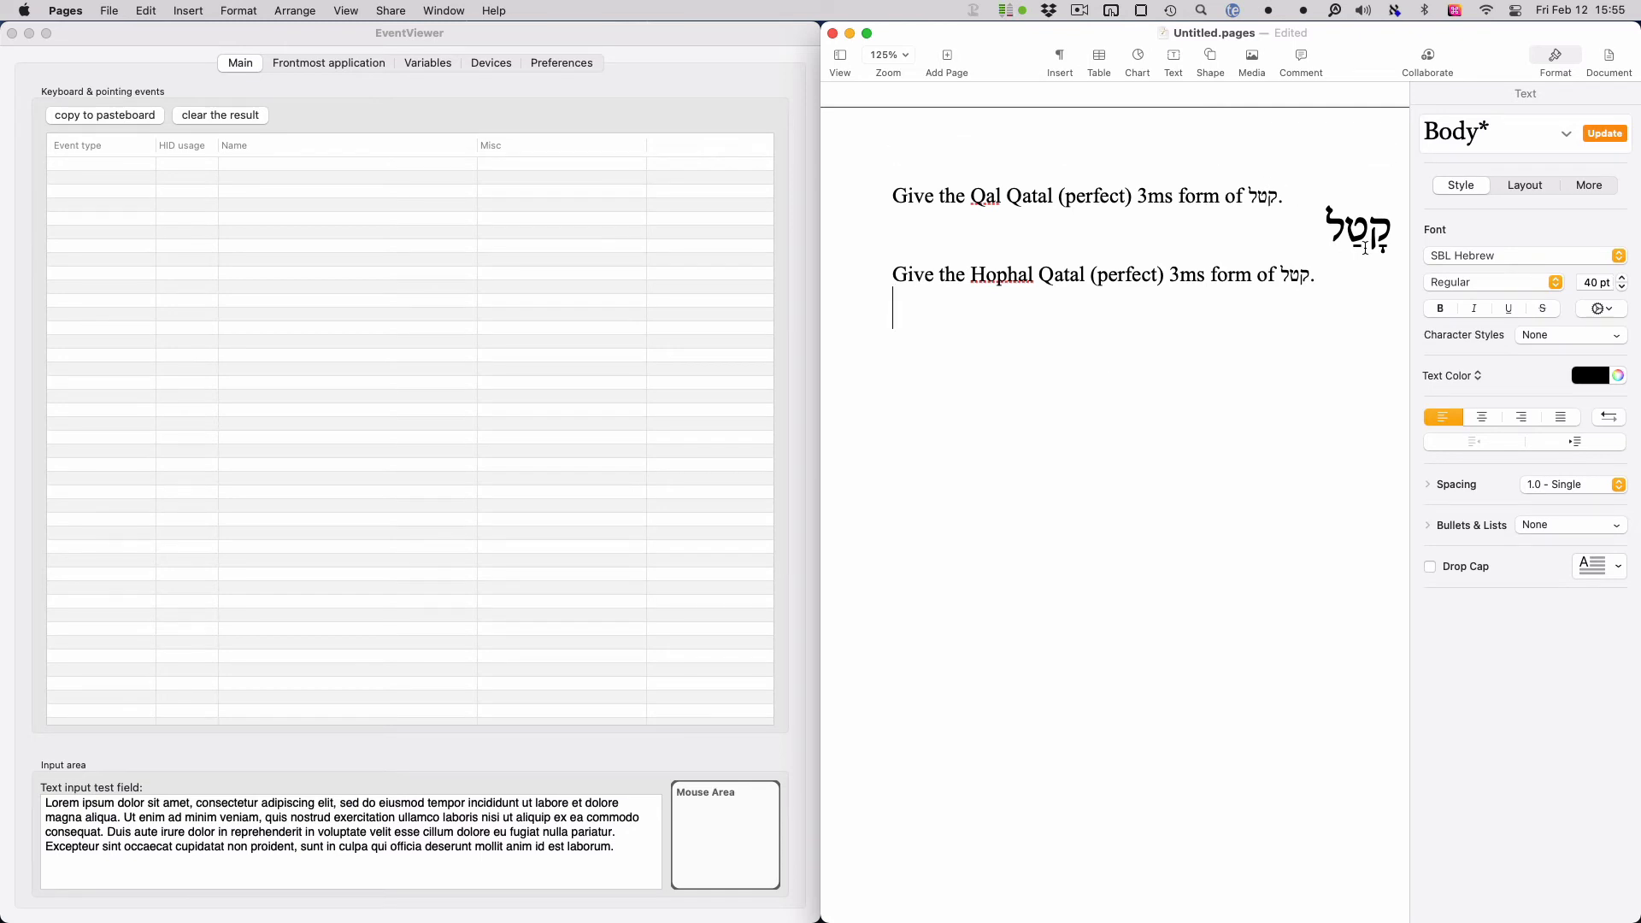
type("הָקְטַל")
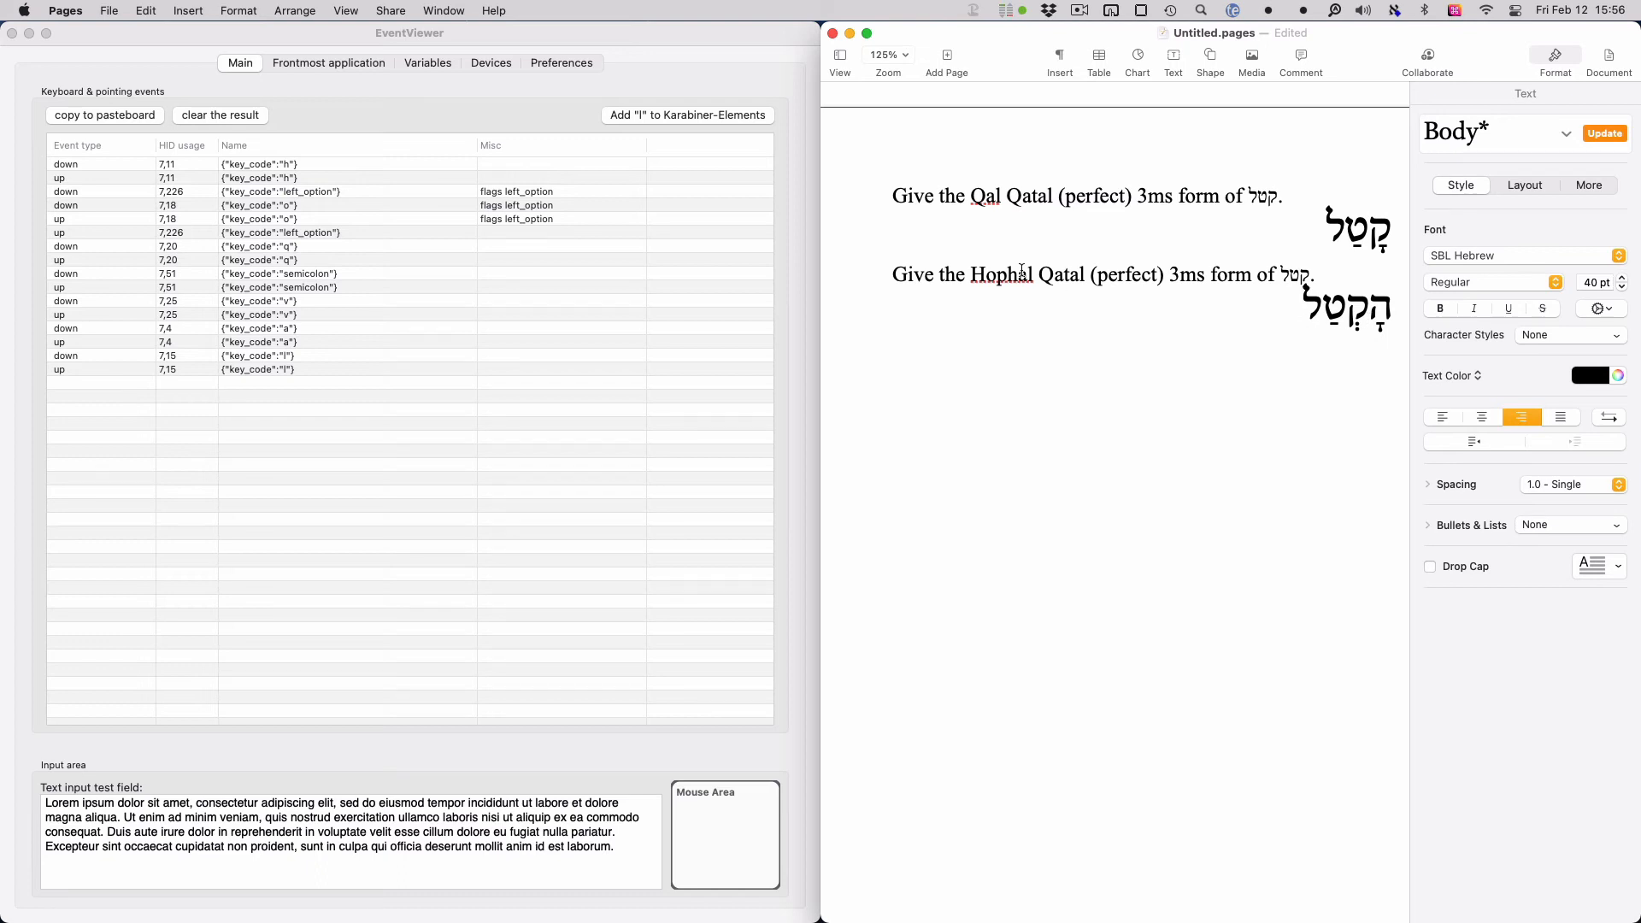
Highlight the "o" in Hophal, review the logged keystrokes, and compare the first vowels of the two Hebrew answers
left_click(984, 274)
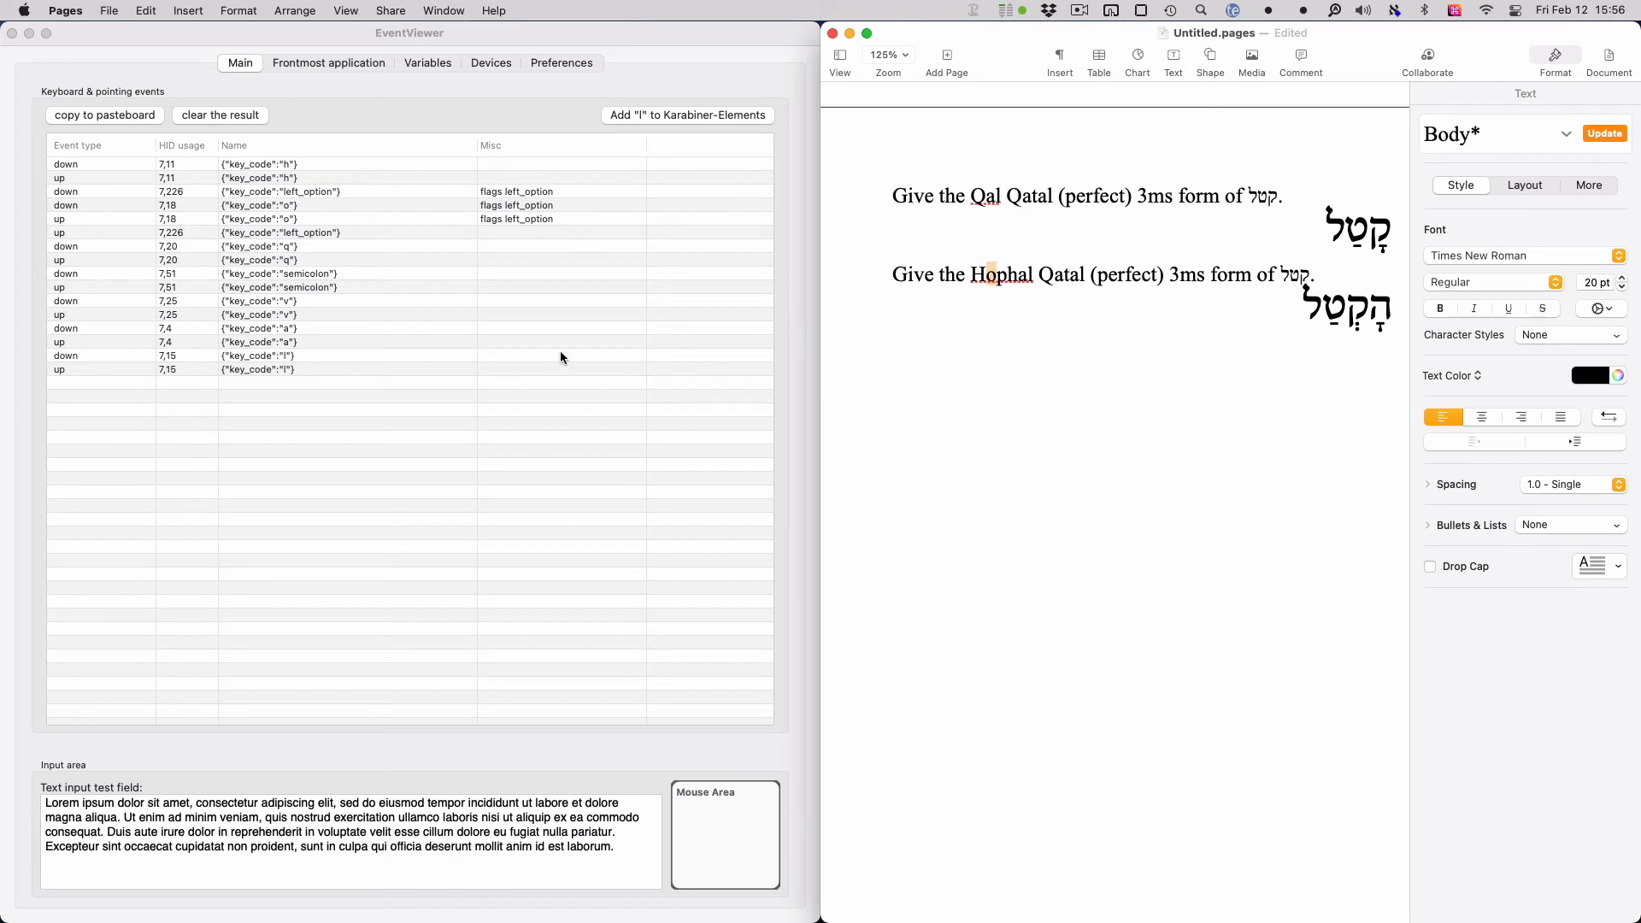
left_click(389, 339)
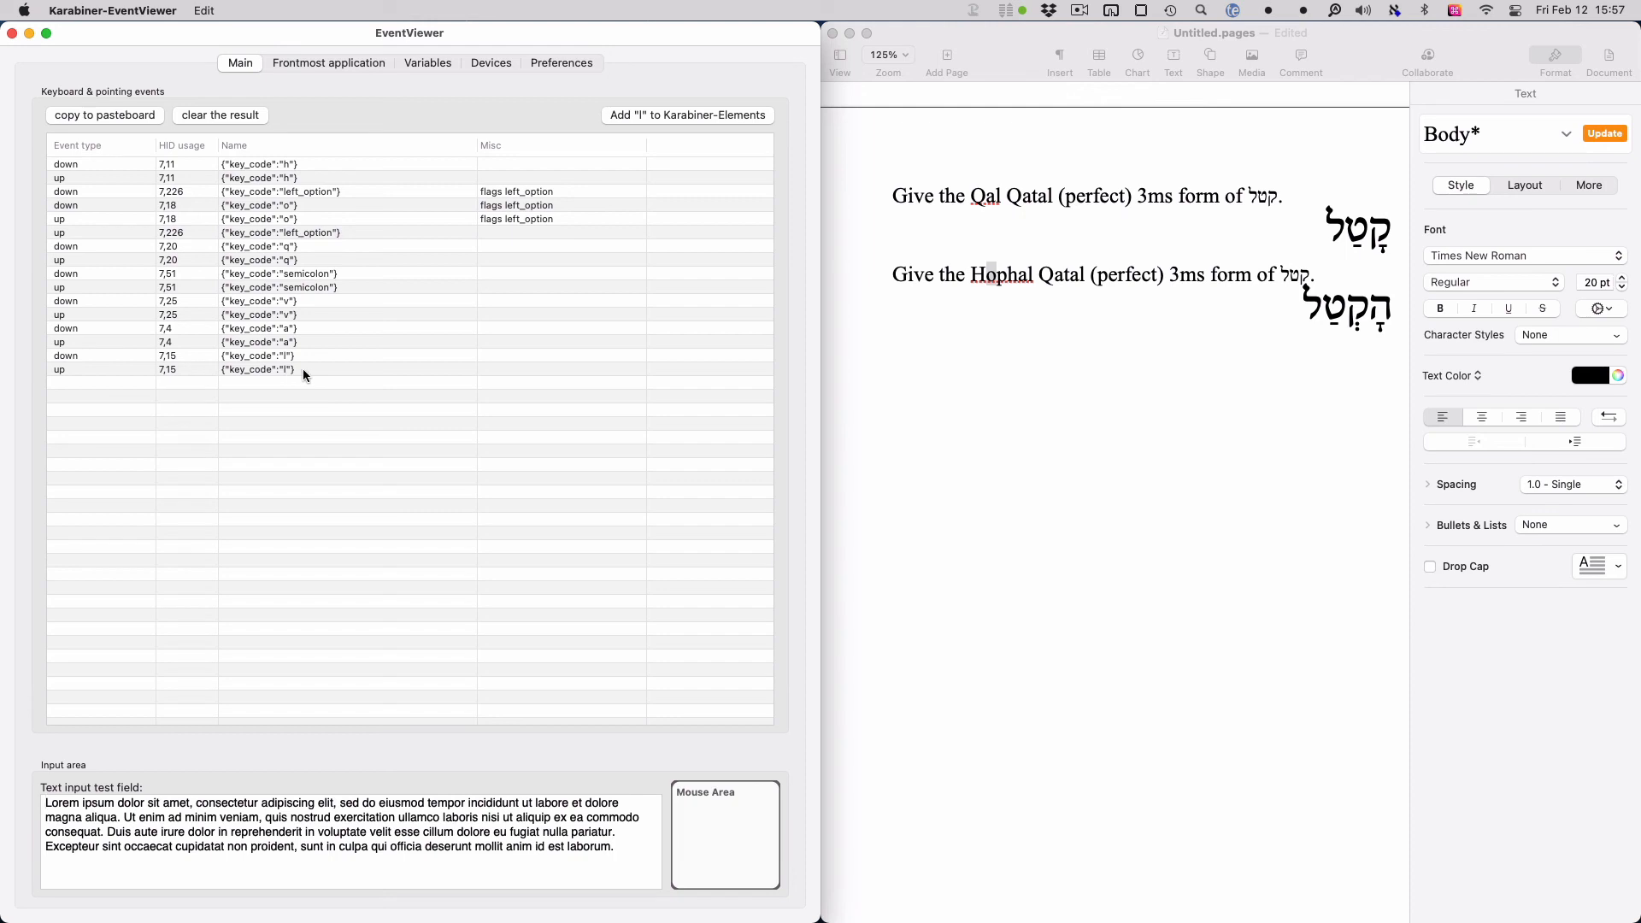
left_click(1170, 354)
left_click(1353, 319)
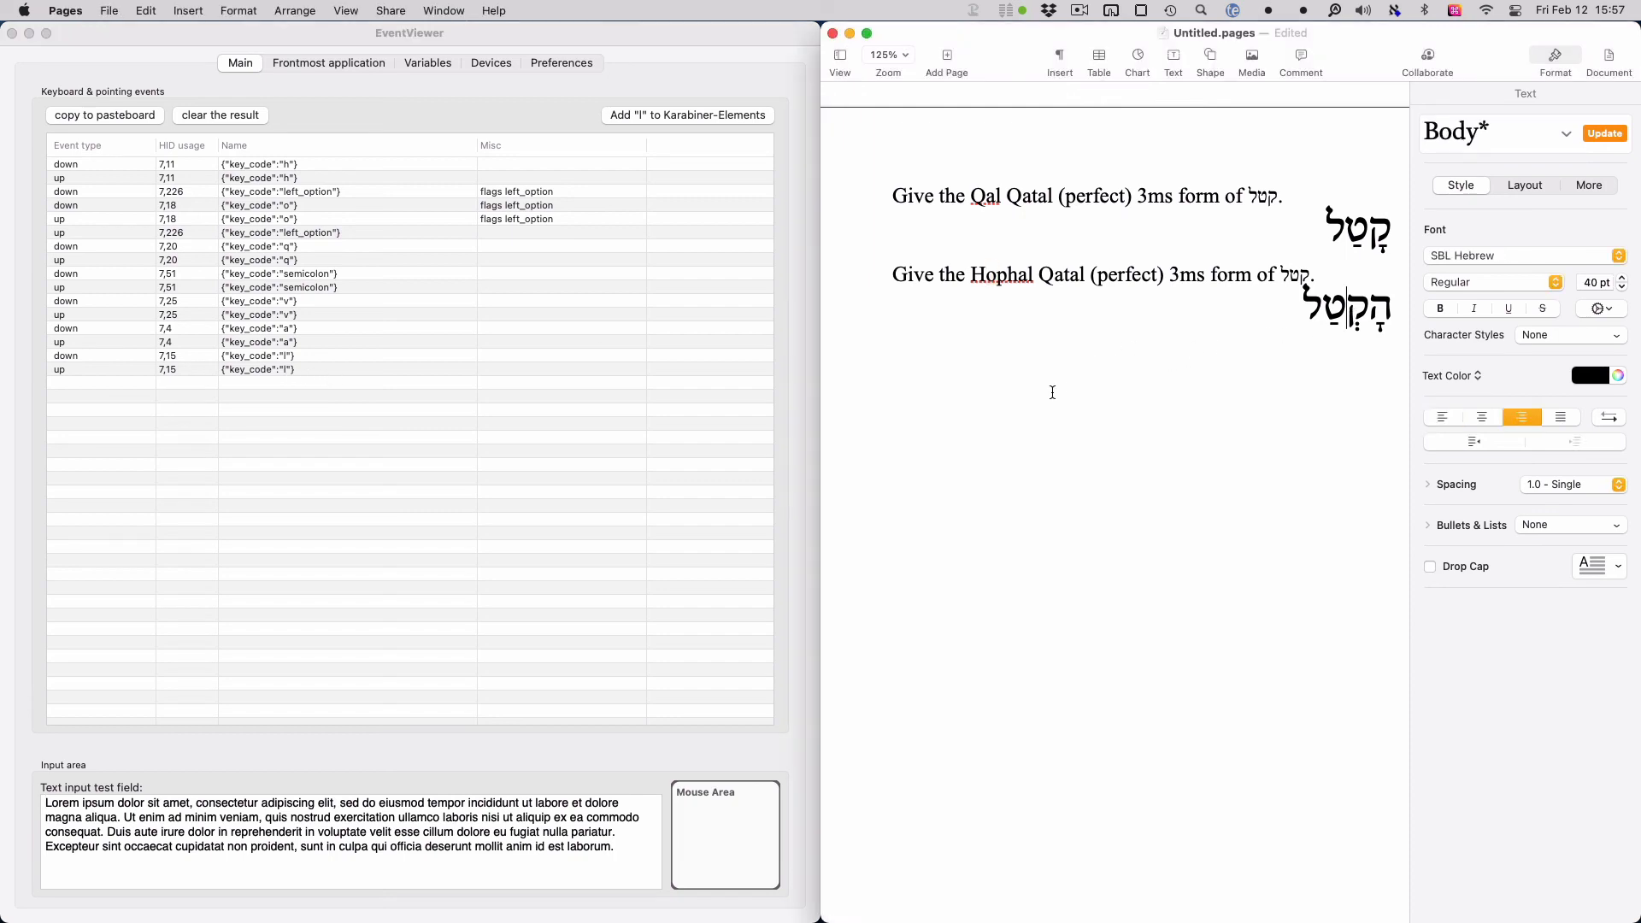
left_click(1050, 393)
left_click_drag(1394, 219, 1384, 242)
left_click_drag(1372, 308, 1395, 310)
Switch the input source to U.S. and add the label "Qamets:" below the Hophal answer, leaving a blank line between
left_click(1333, 351)
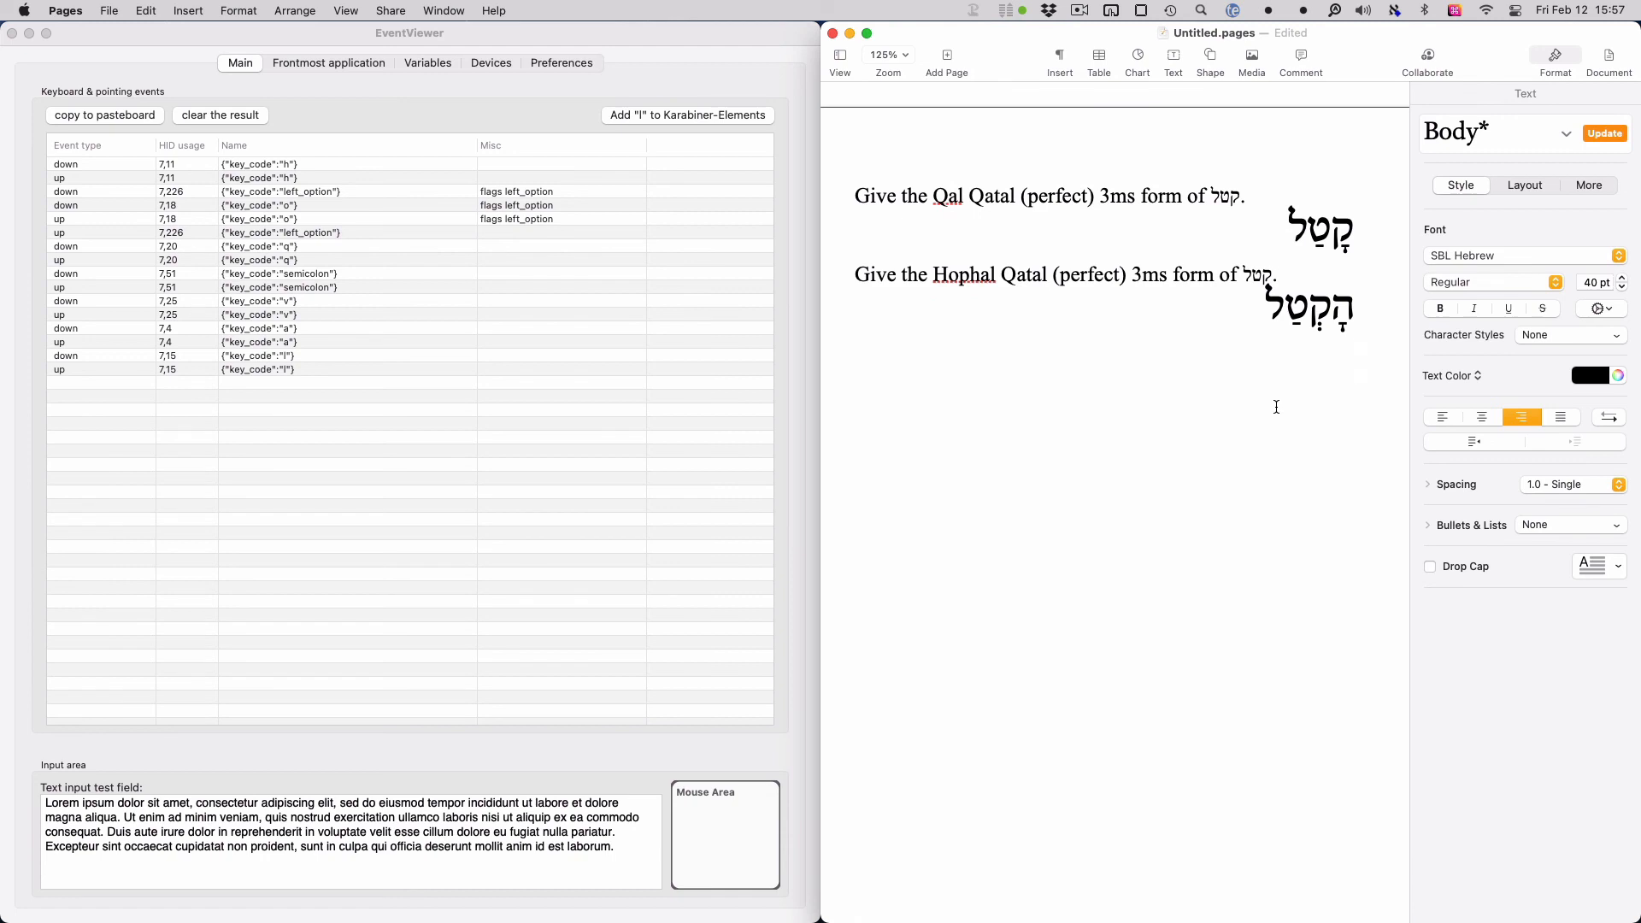
key("super+space")
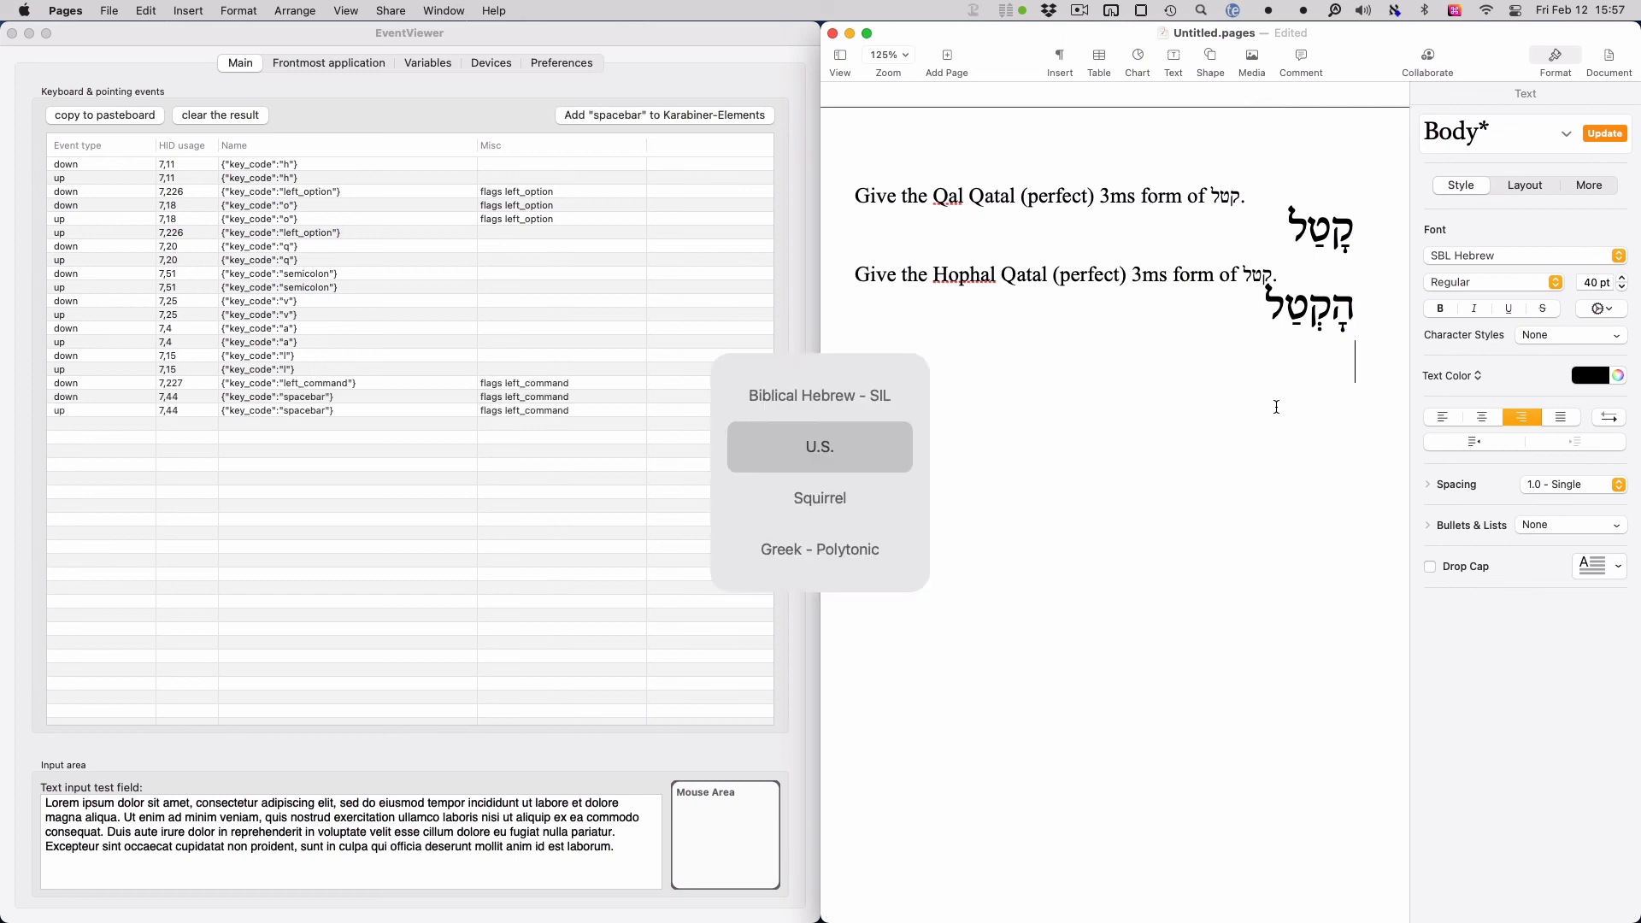
key("Return")
type("Qamet")
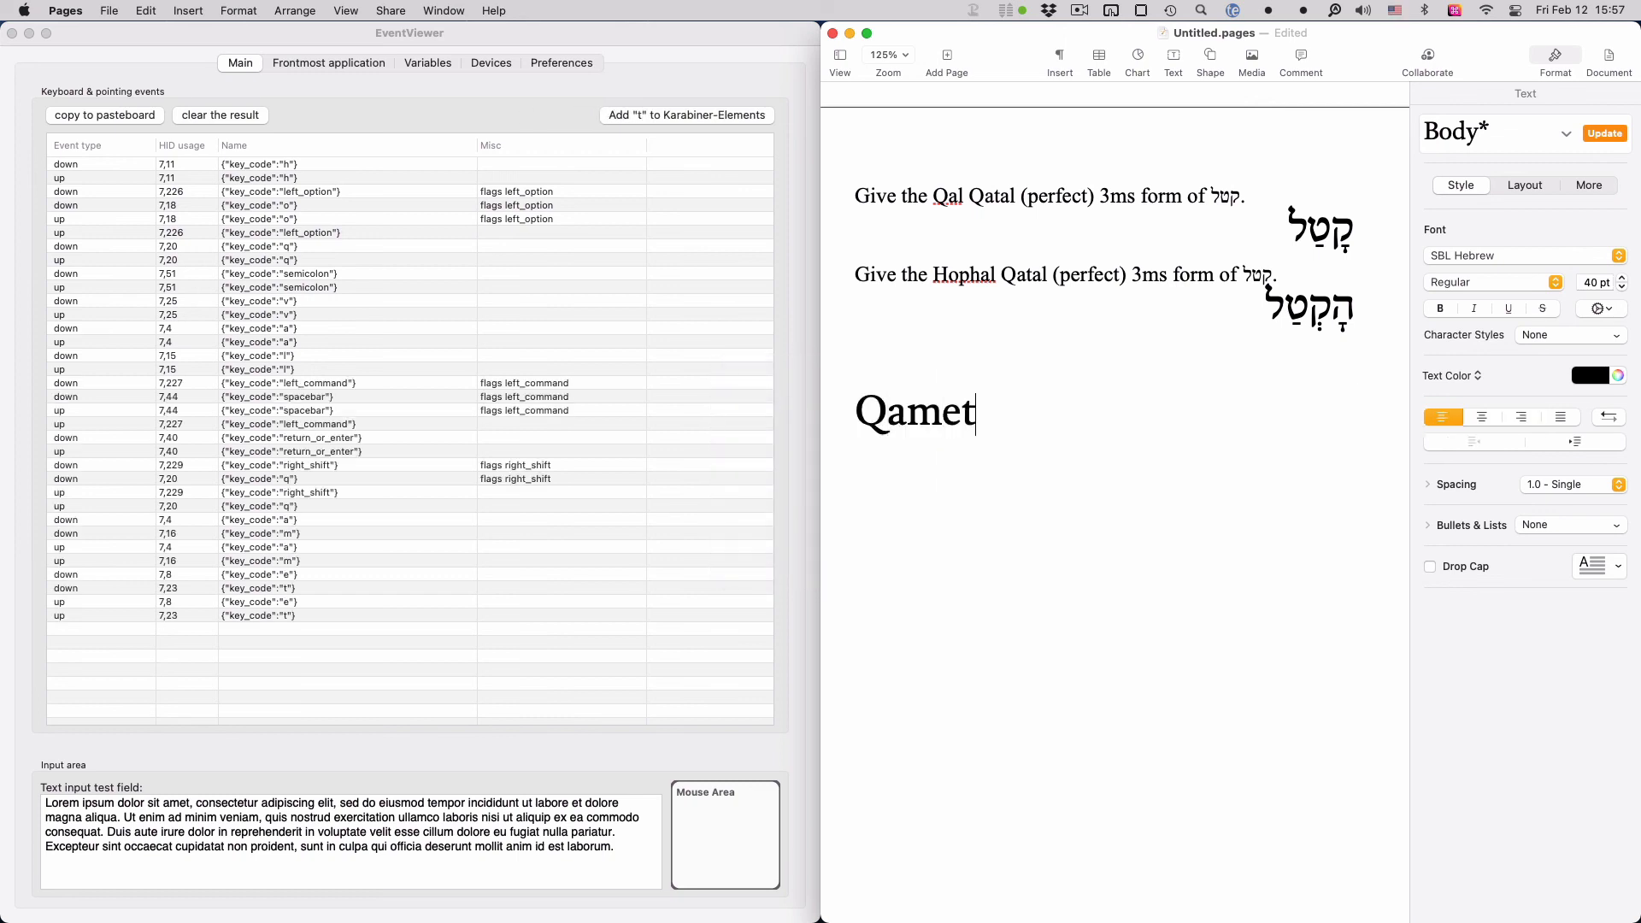
type("s:")
key("Return")
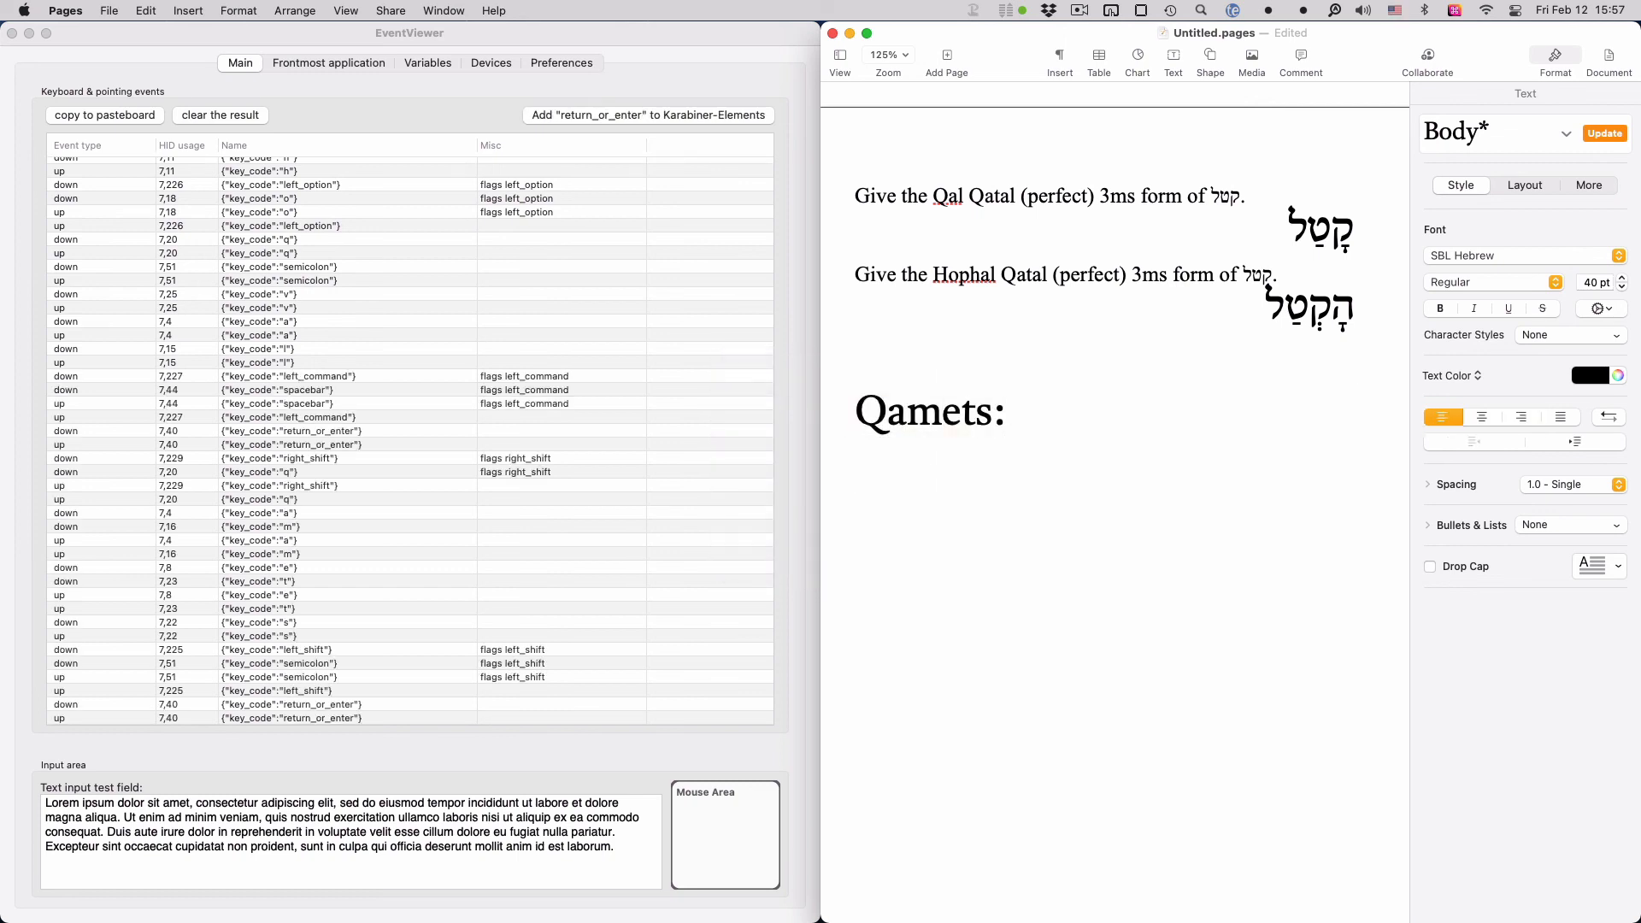
Switch the input source to Biblical Hebrew - SIL and write an alef with a qamets (אָ) below the "Qamets:" label
key("super+space")
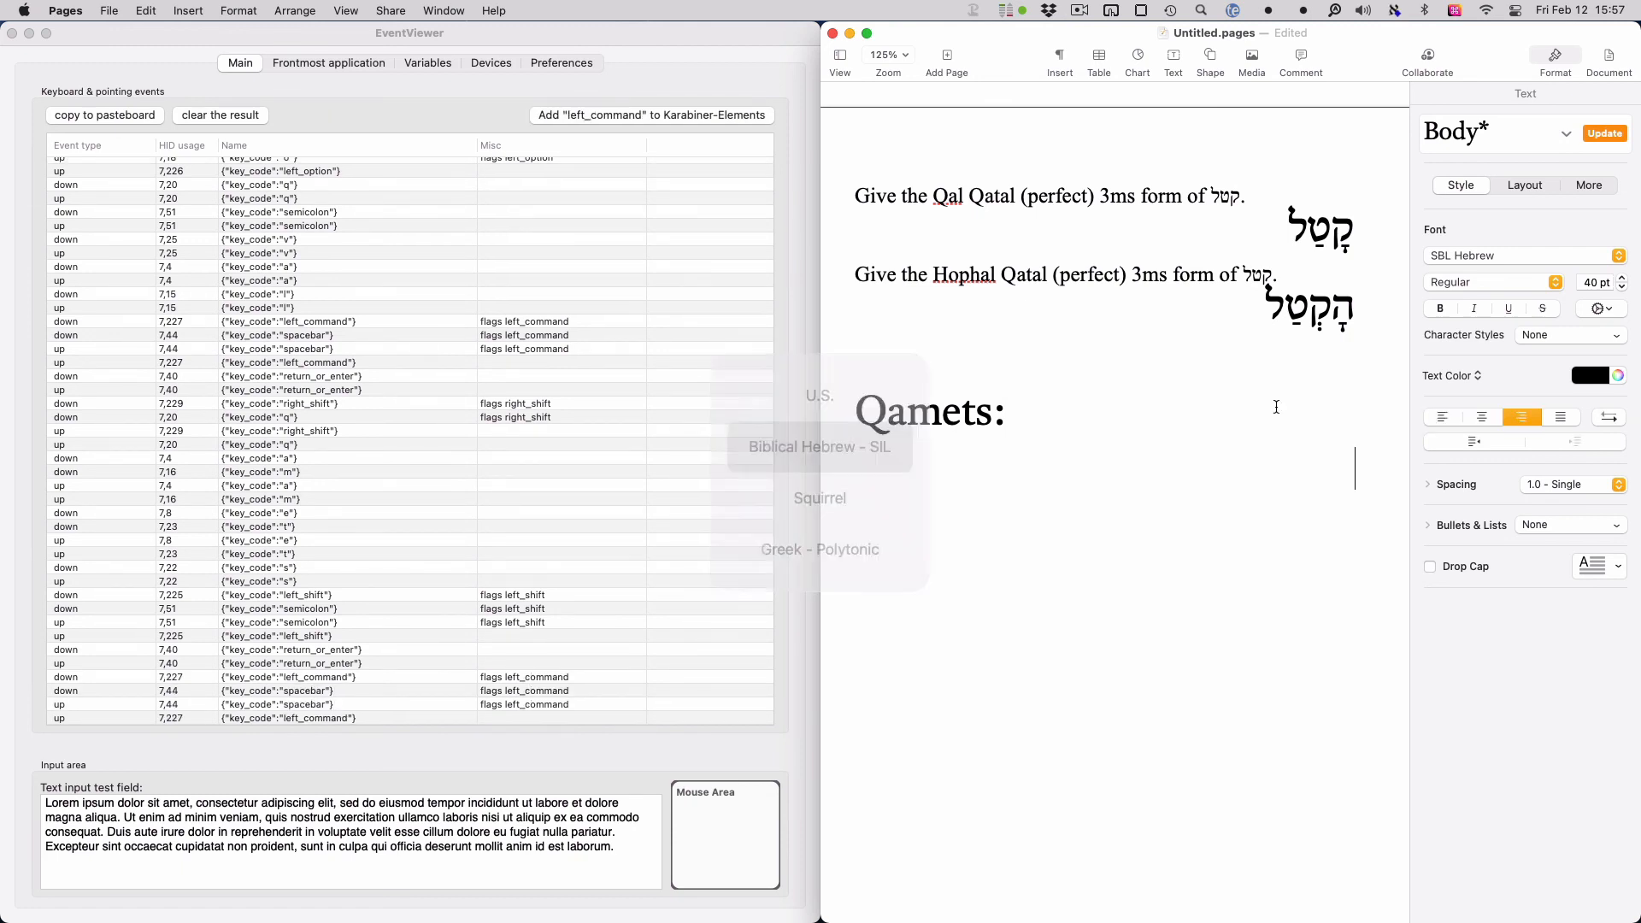
type("א")
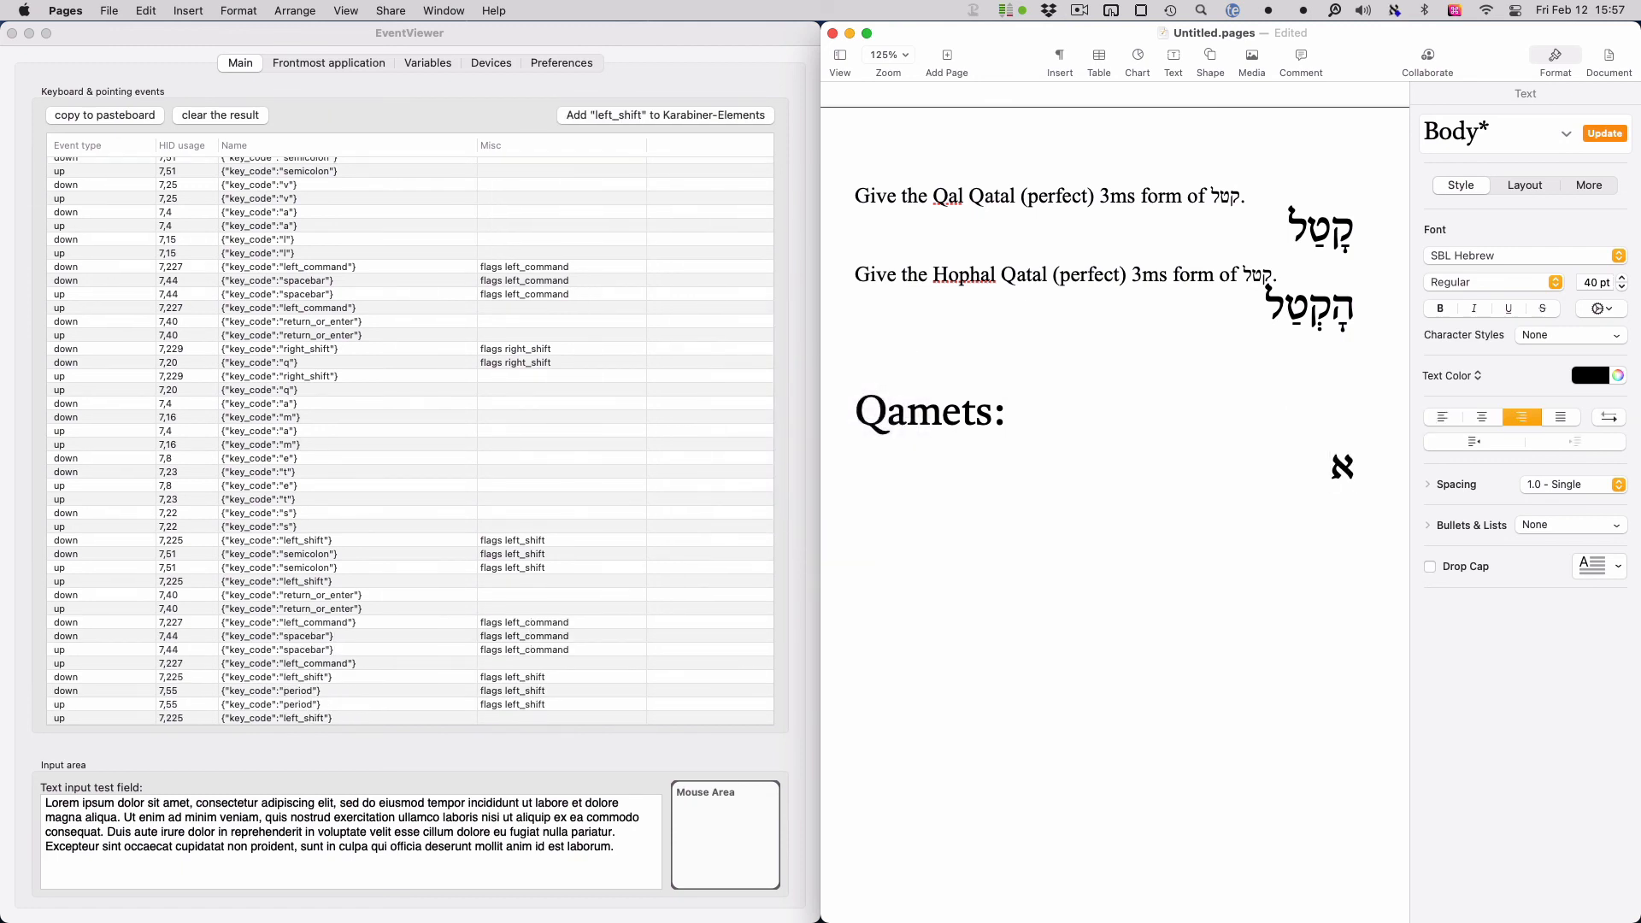
type("ָ")
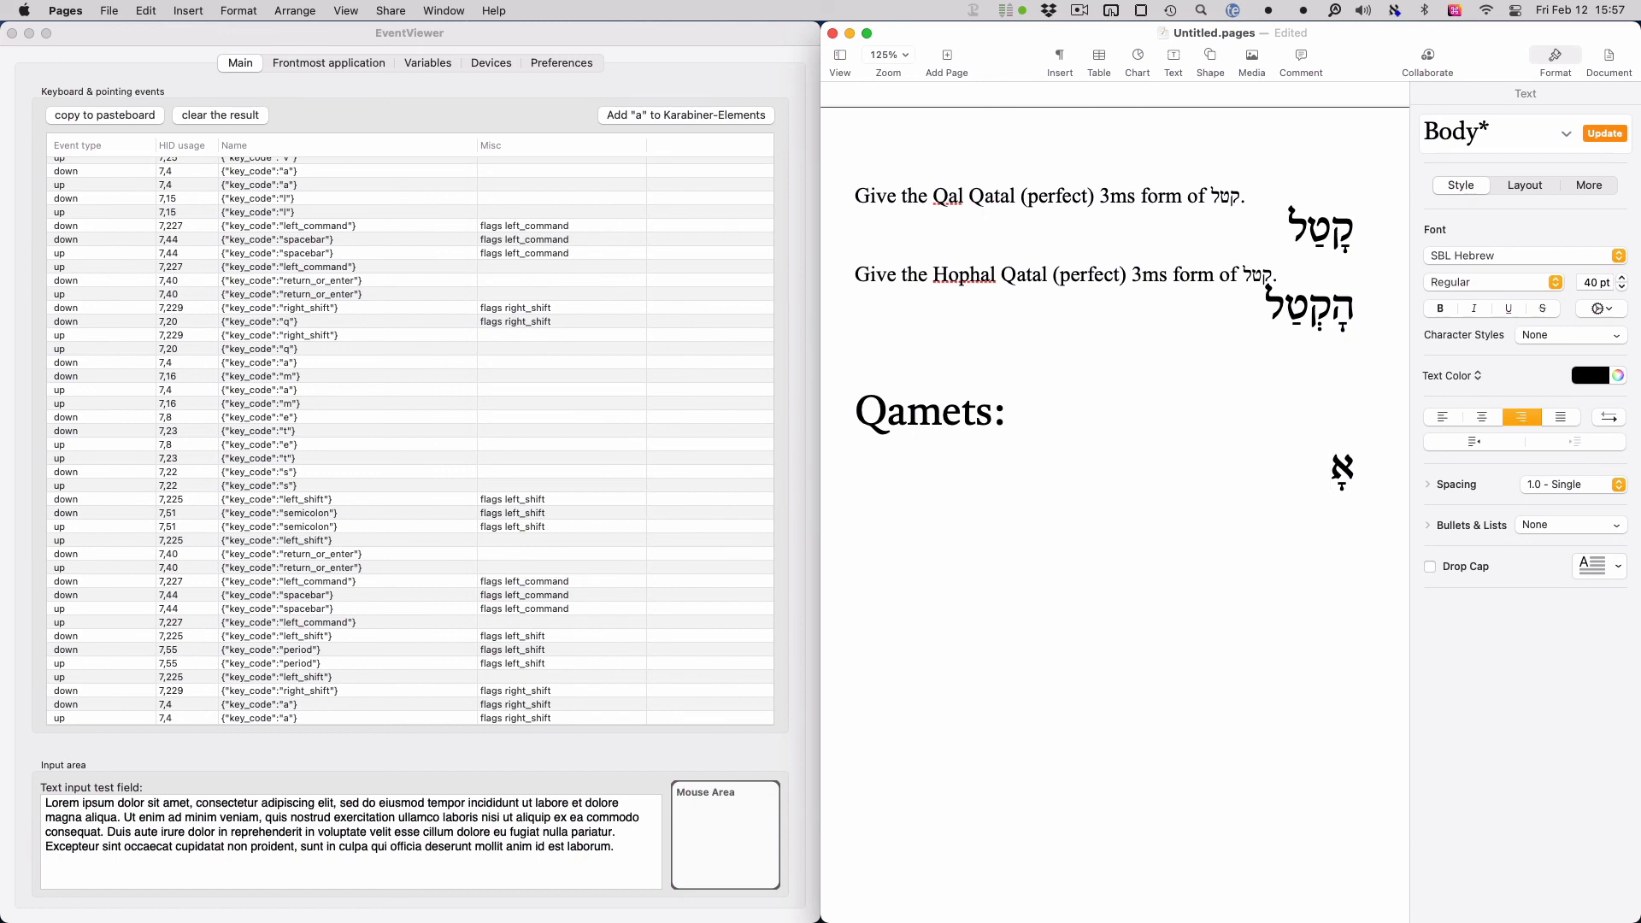
key("Return")
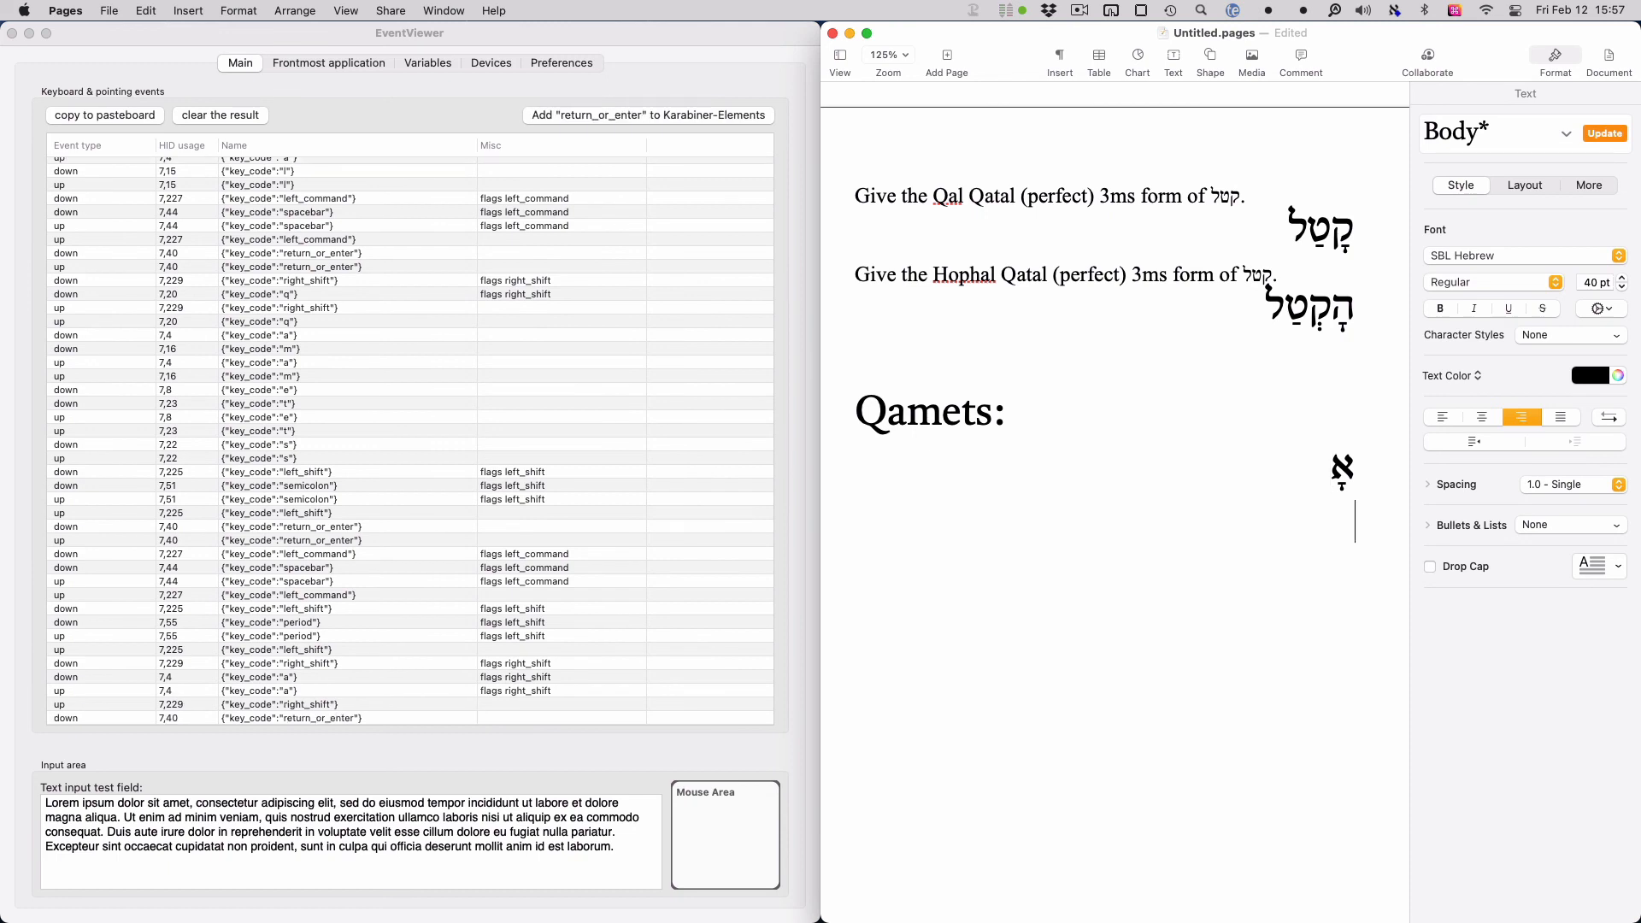
Switch the input source to U.S. and add the label "Qamets Hatuph:" below the first alef example
key("super+space")
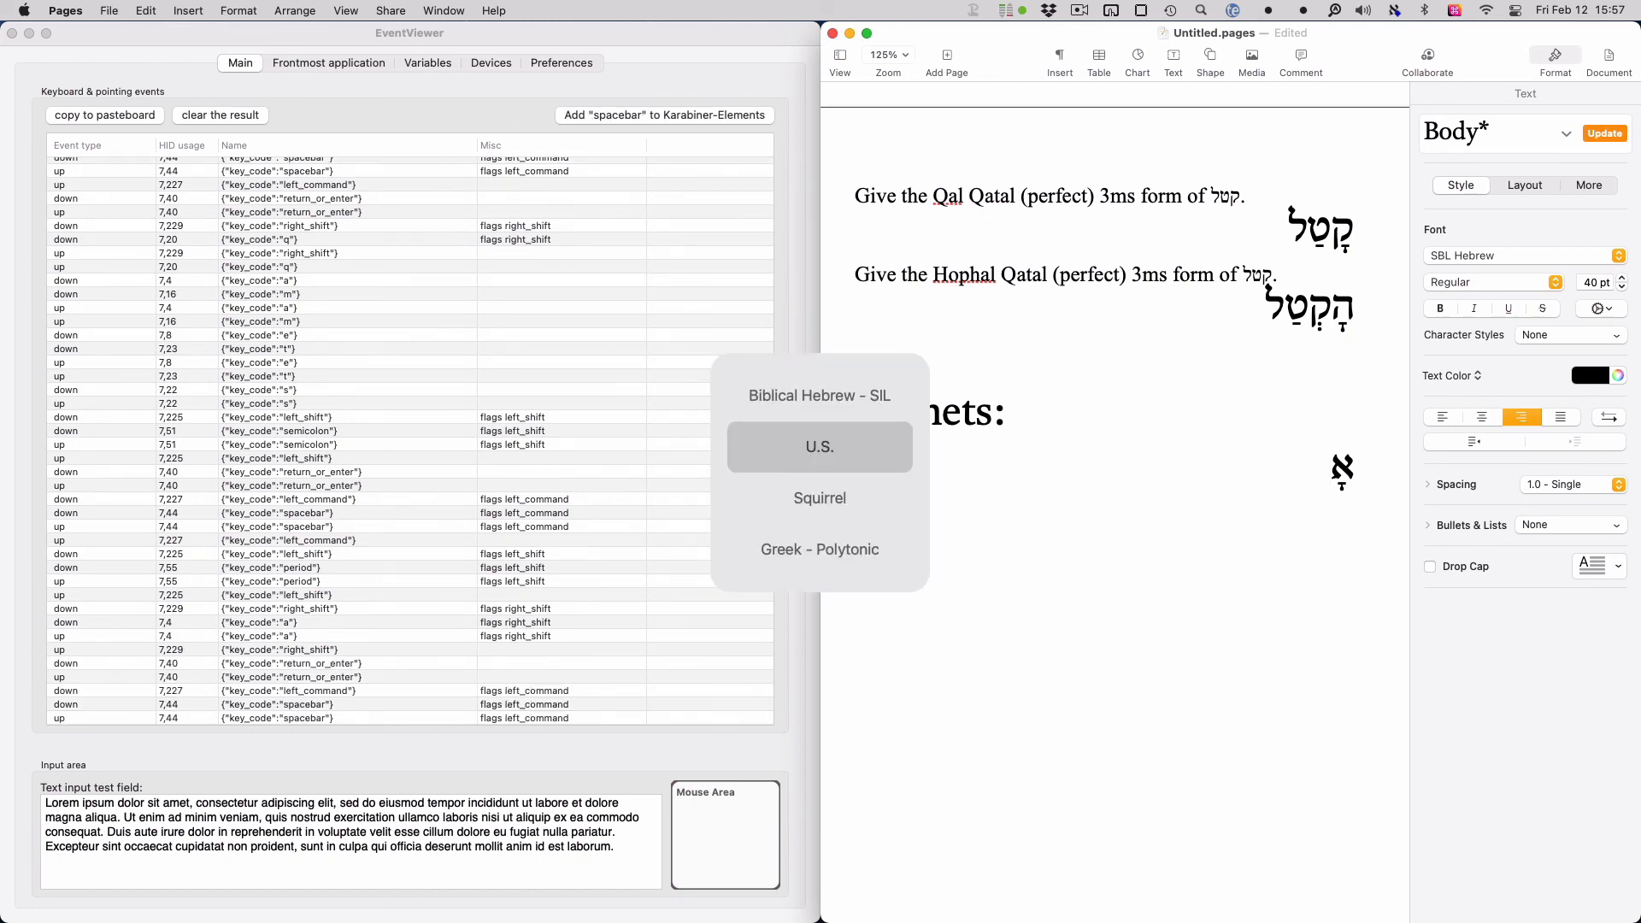
type("Qa")
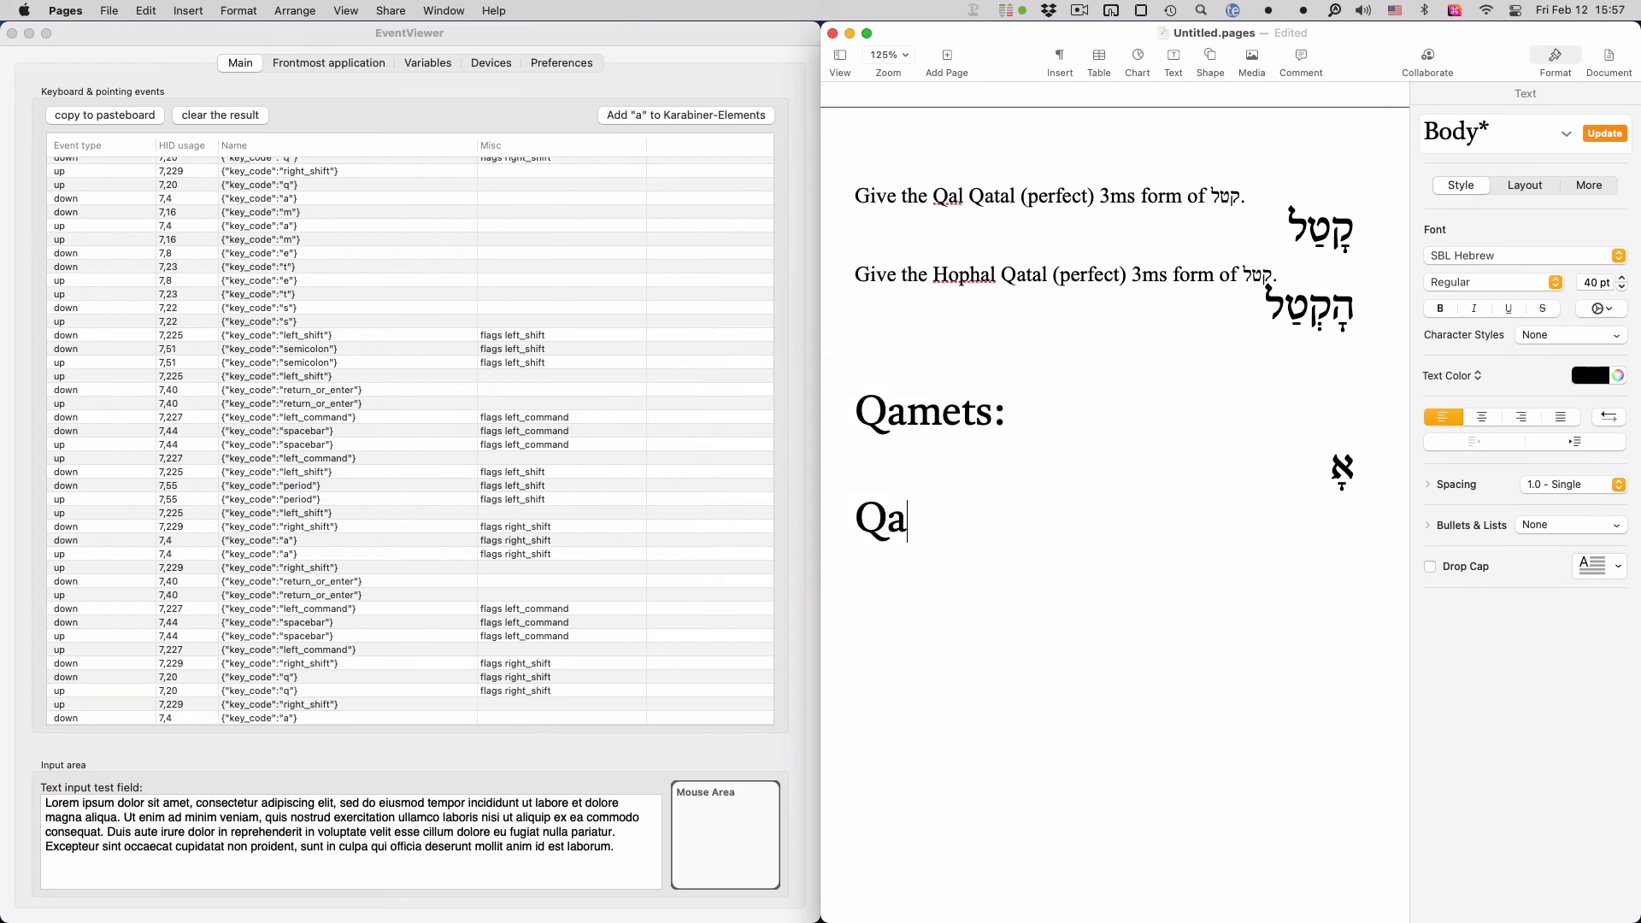
type("mets Hatuph:")
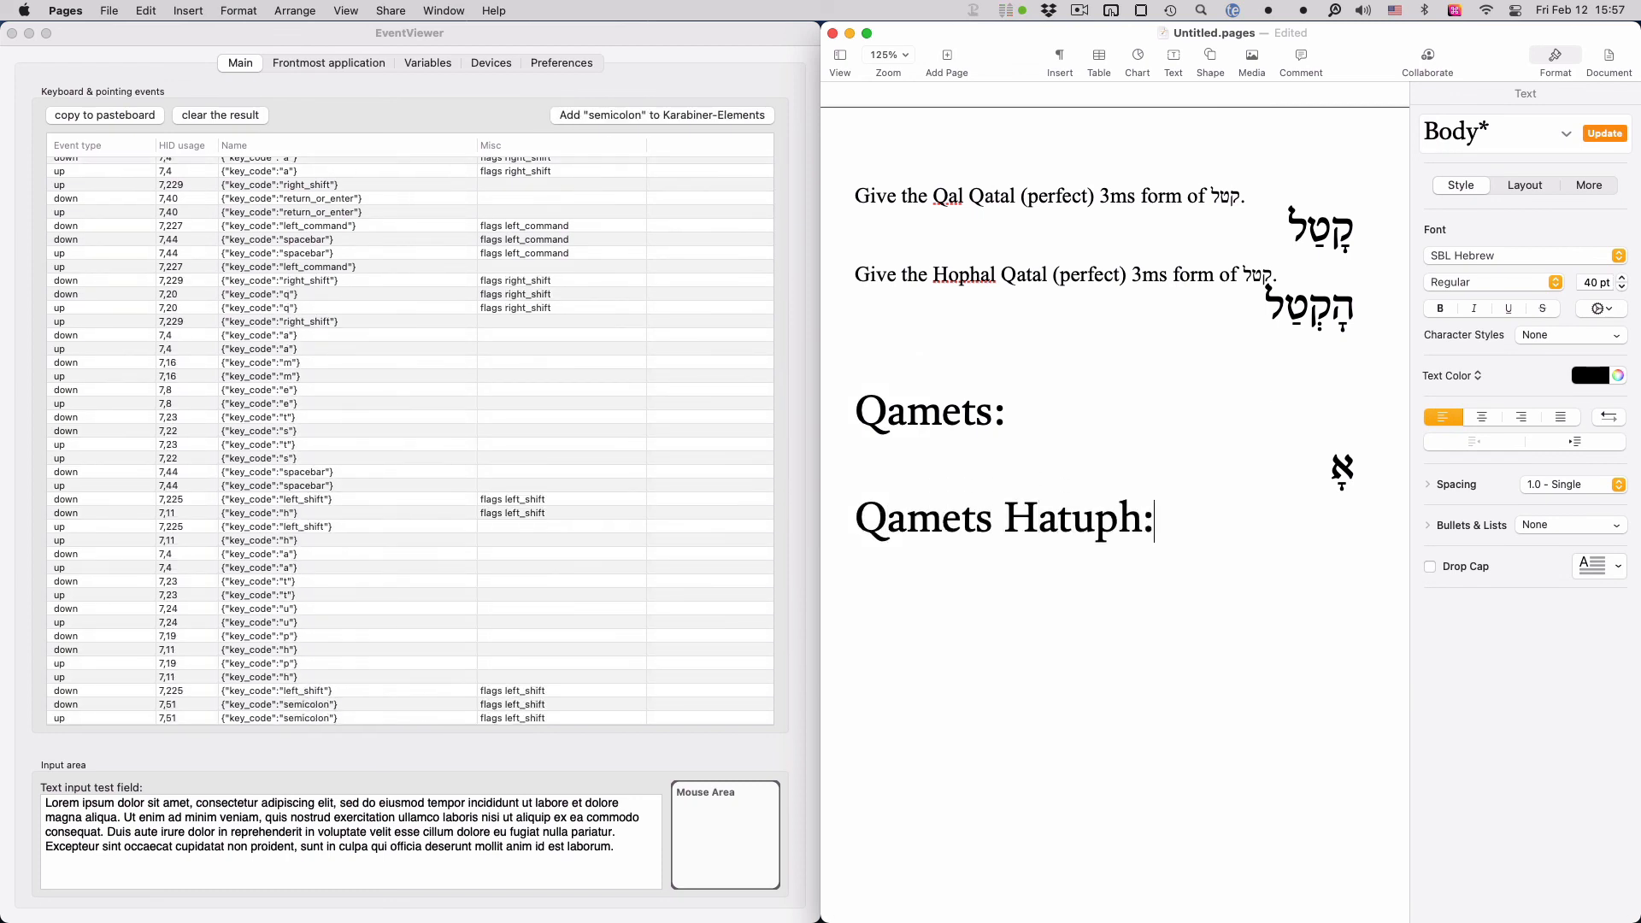
key("Return")
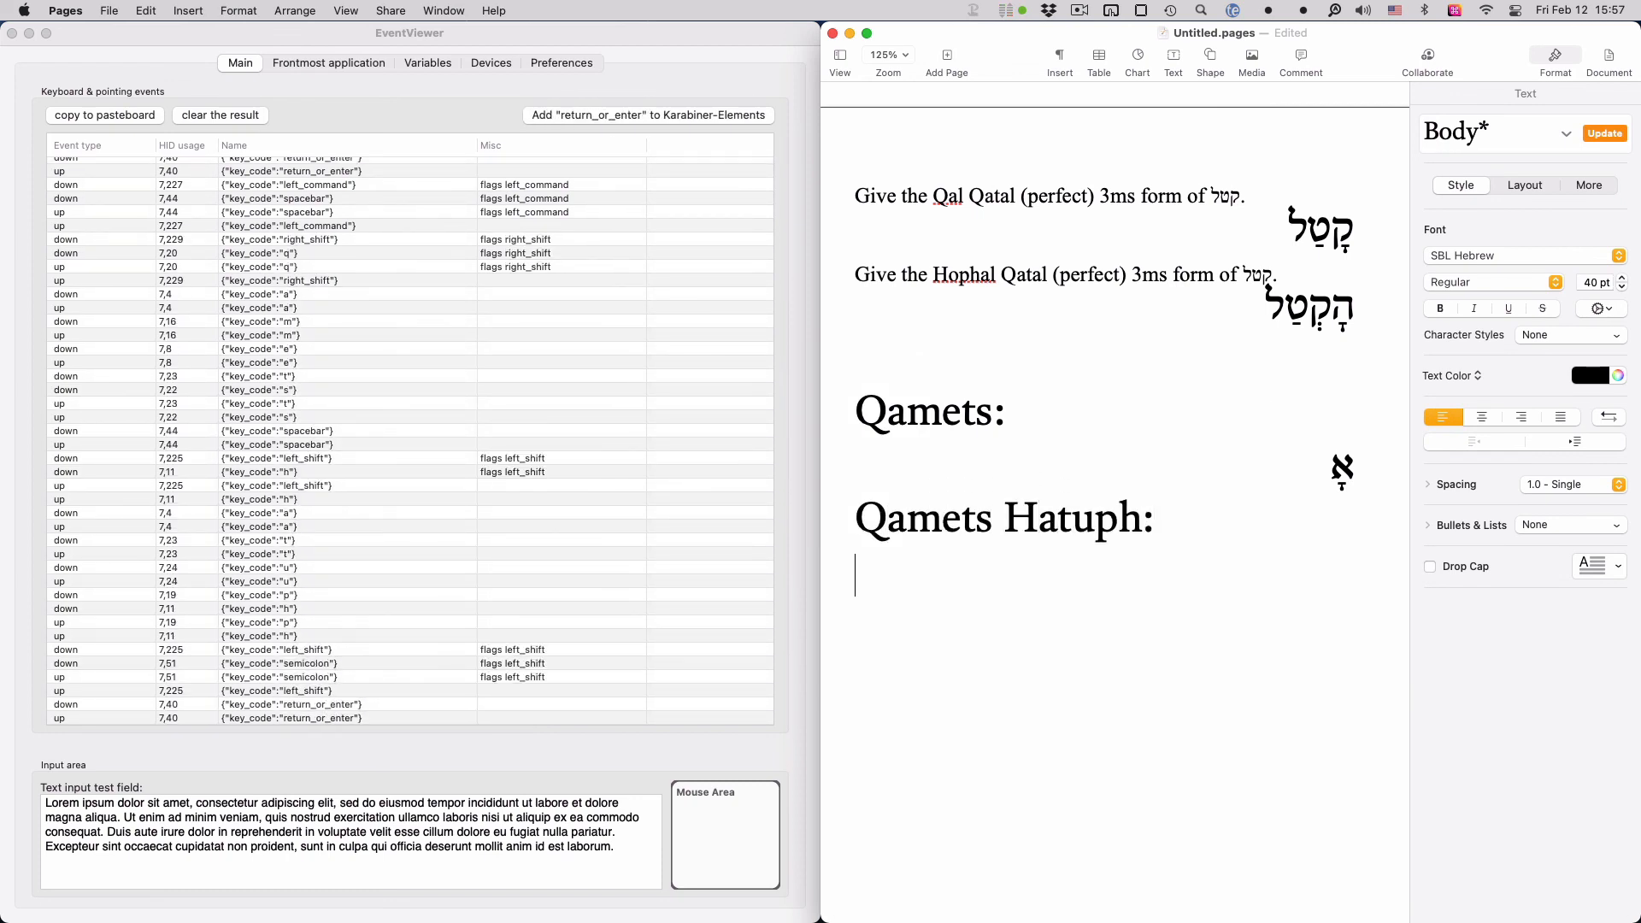
Switch to Biblical Hebrew - SIL and write an alef with a qamets hatuph below the "Qamets Hatuph:" label
key("super+space")
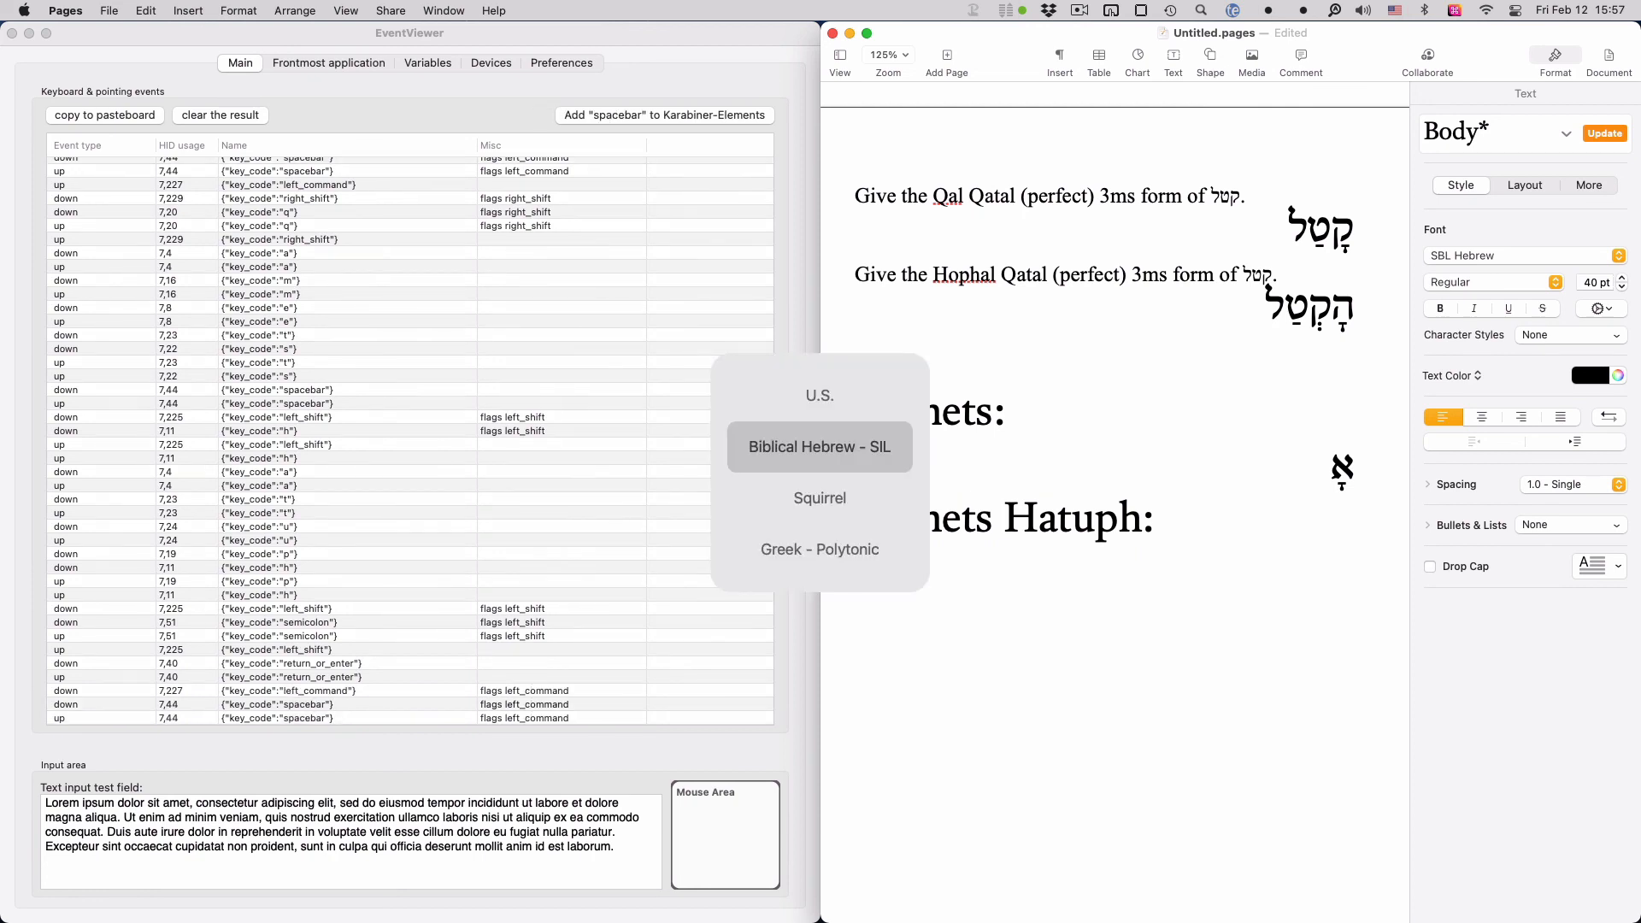
type("א")
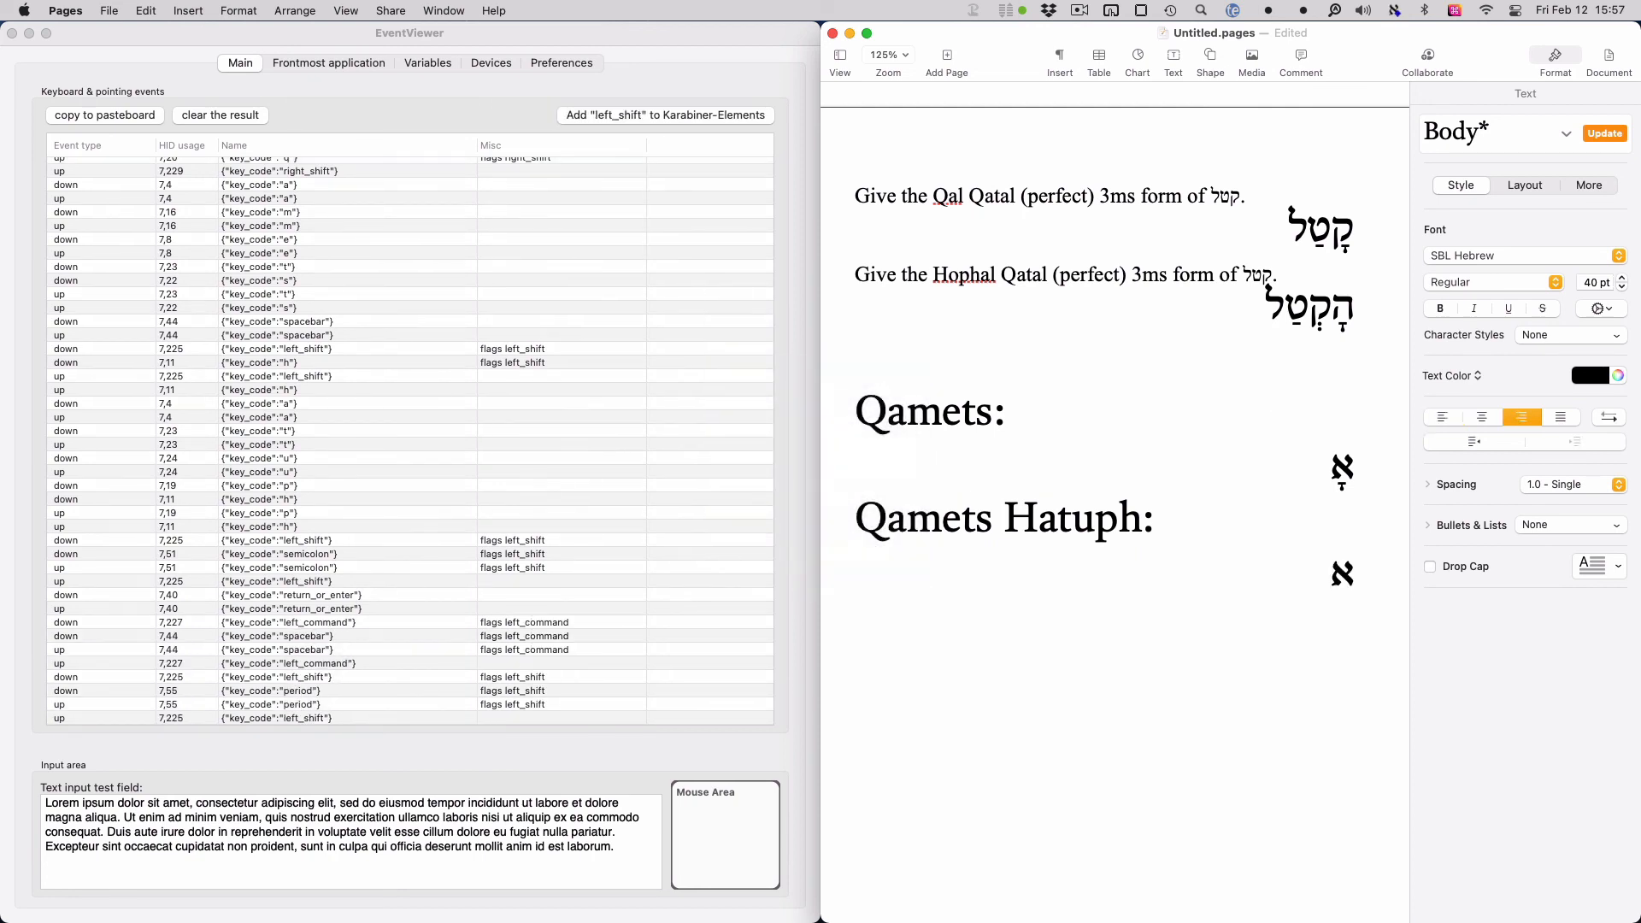
key("alt+o")
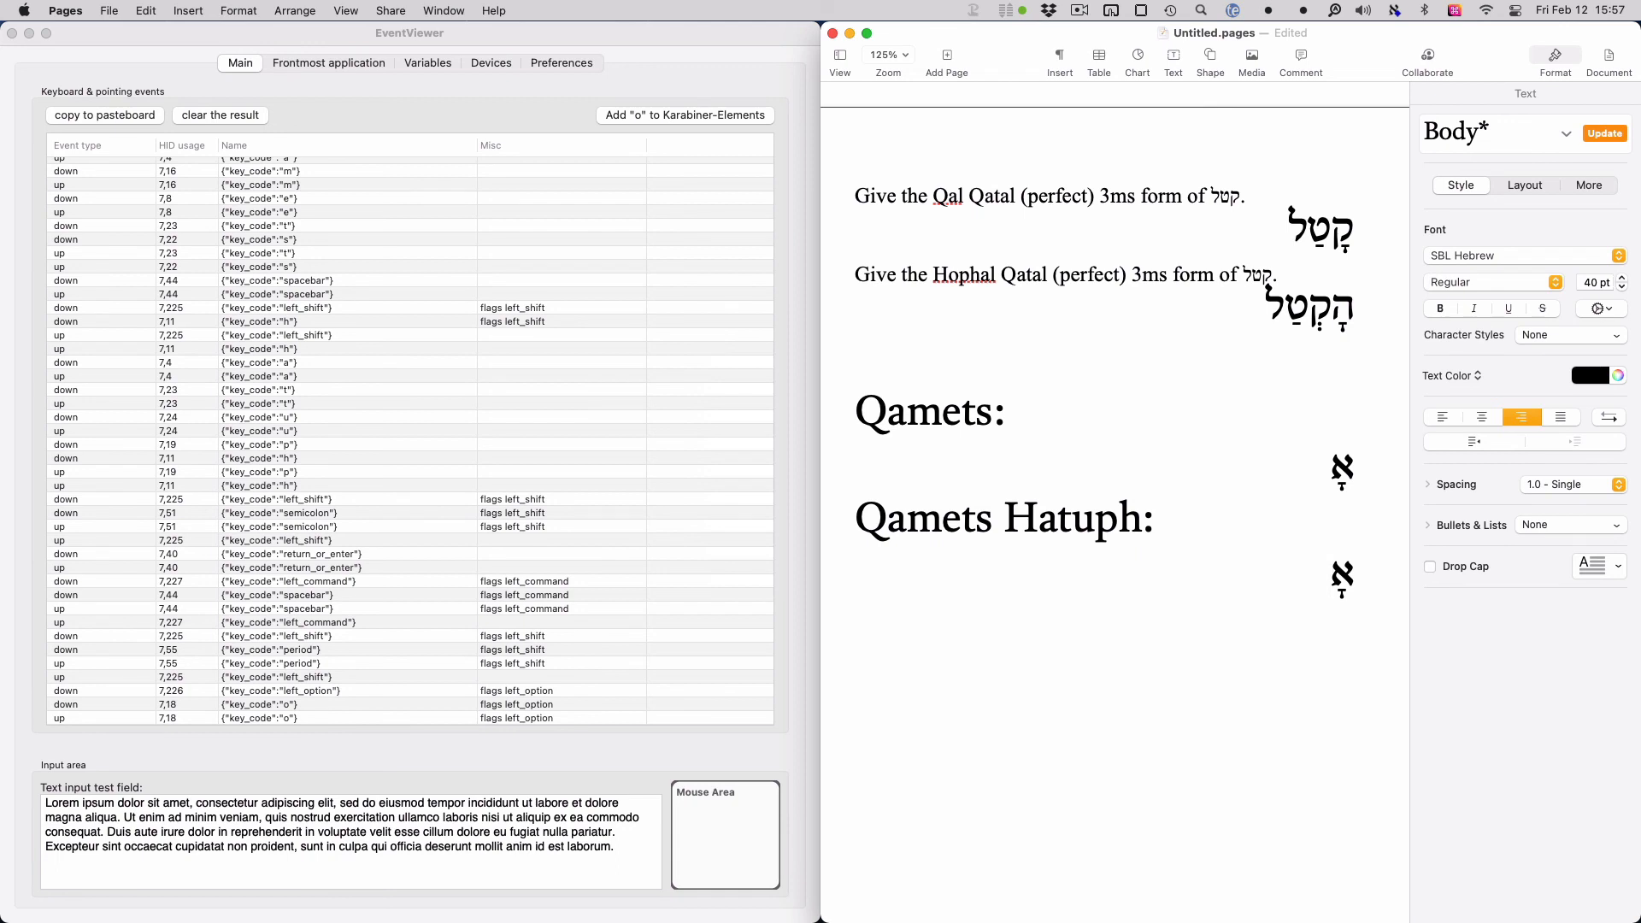